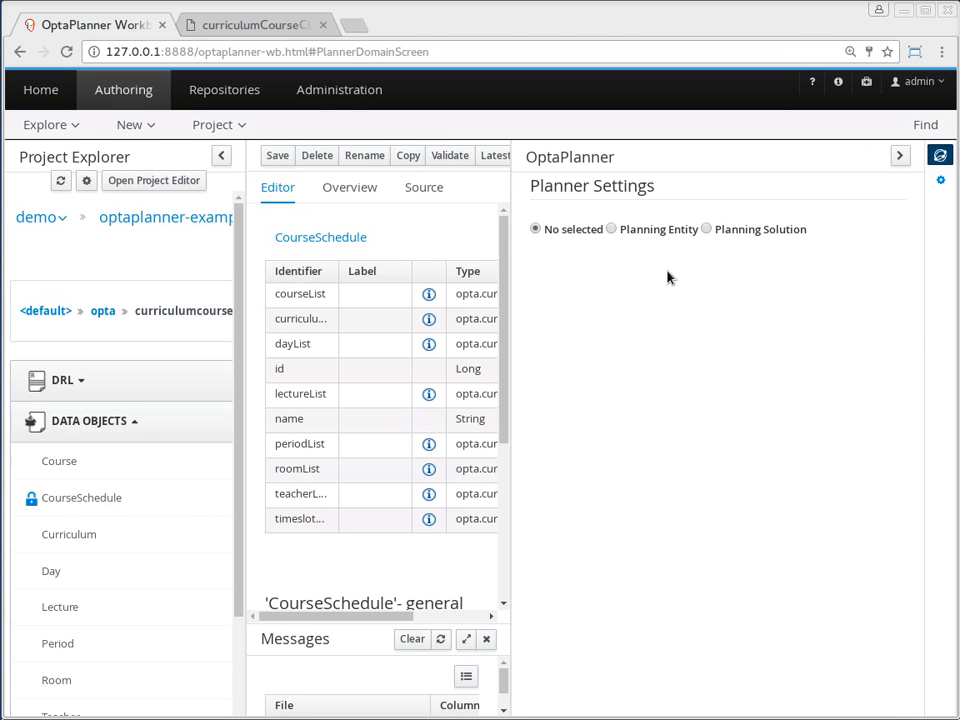
# Make CourseSchedule a planning solution and mark its lectureList field as a planning entity collection
pyautogui.click(706, 230)
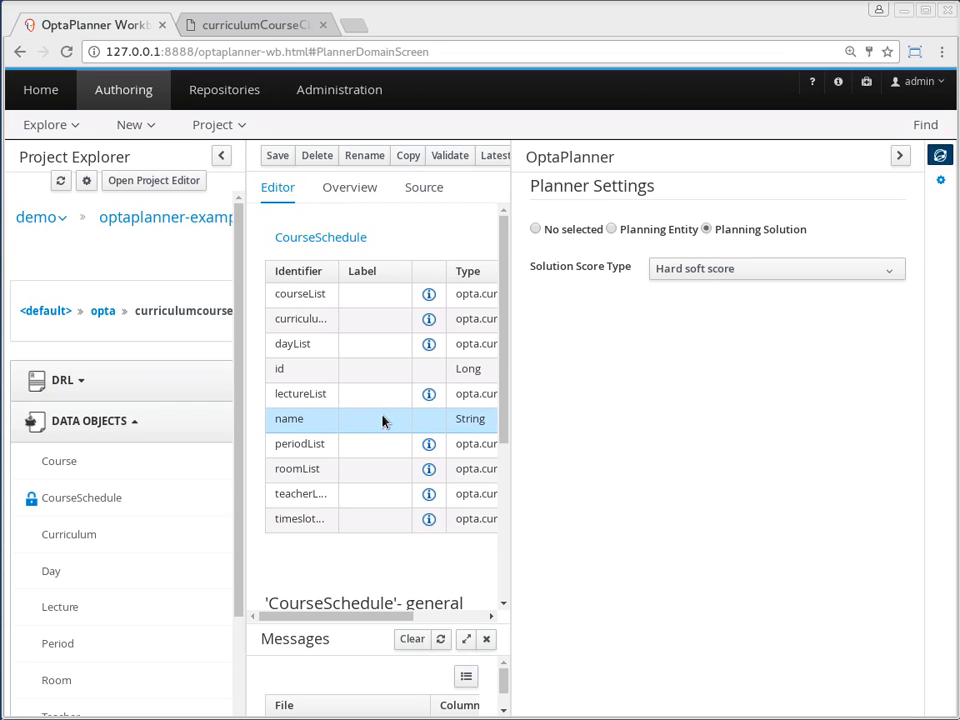
pyautogui.click(315, 398)
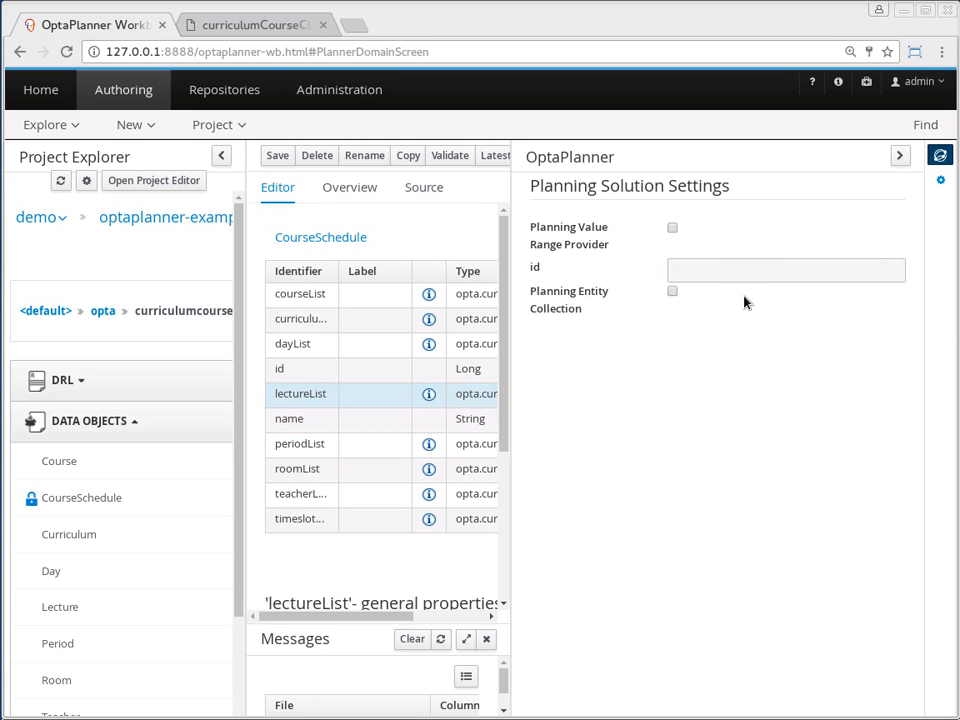
pyautogui.click(671, 298)
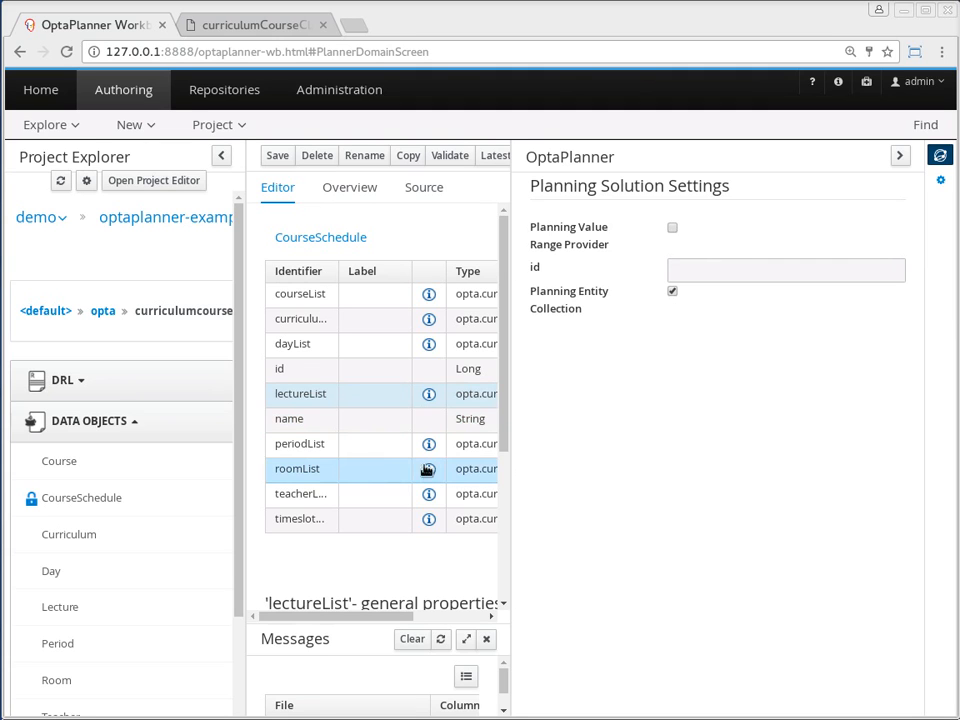
# Make the periodList field a planning value range provider with the id periodRange
pyautogui.click(305, 448)
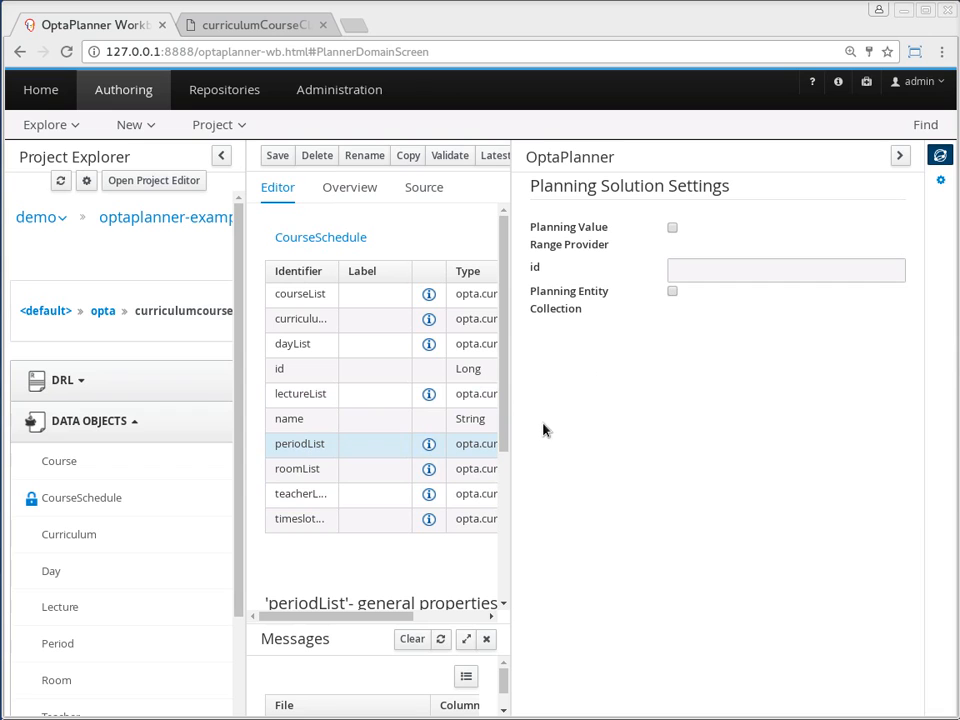
pyautogui.click(672, 231)
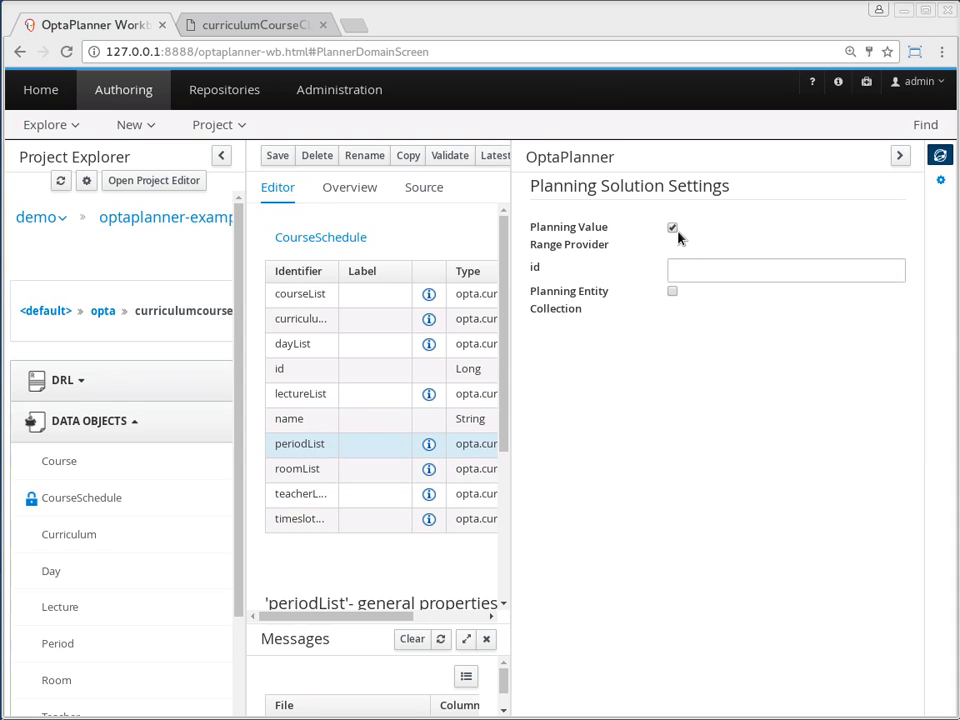
pyautogui.click(710, 268)
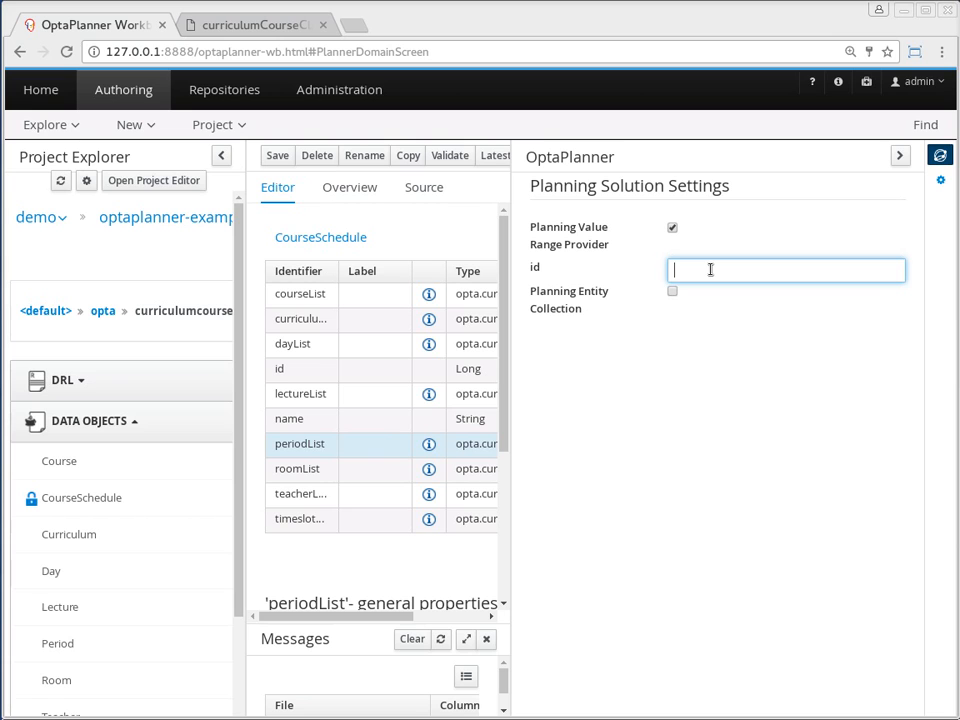
pyautogui.write('periodRange')
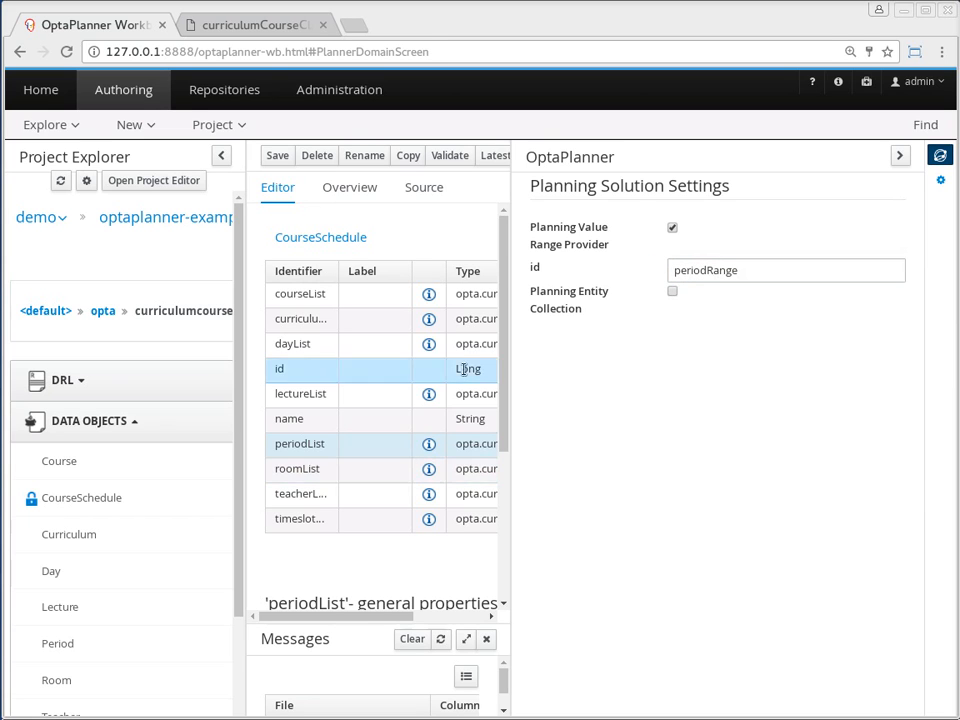
# Make the roomList field a planning value range provider with the id roomRange and save CourseSchedule
pyautogui.click(321, 470)
pyautogui.click(672, 228)
pyautogui.click(686, 269)
pyautogui.write('r')
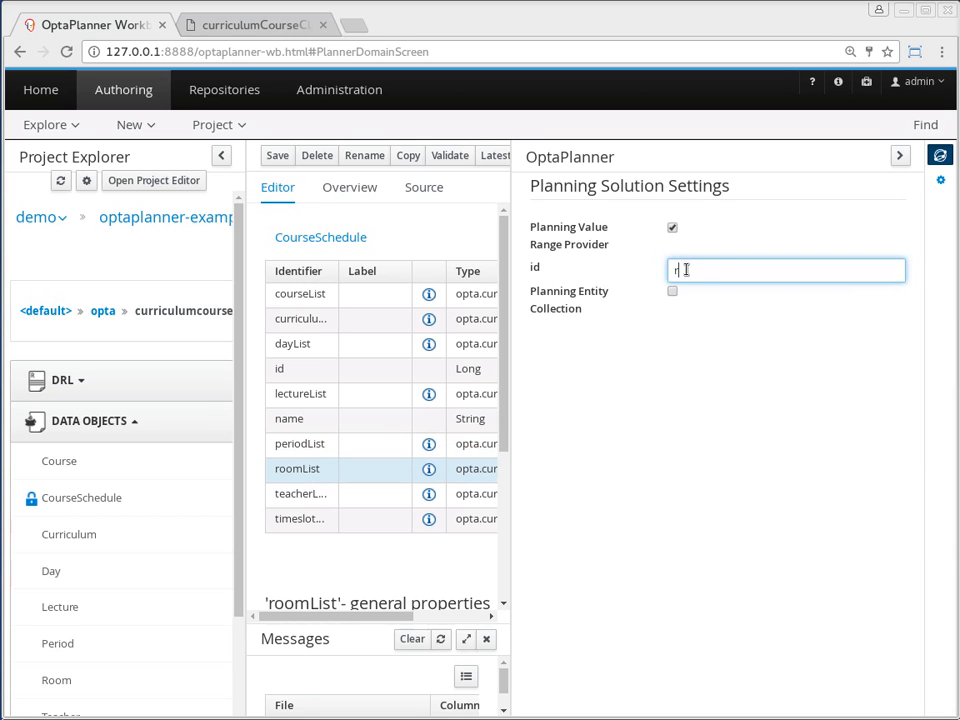
pyautogui.write('oomRange')
pyautogui.click(273, 157)
pyautogui.click(718, 217)
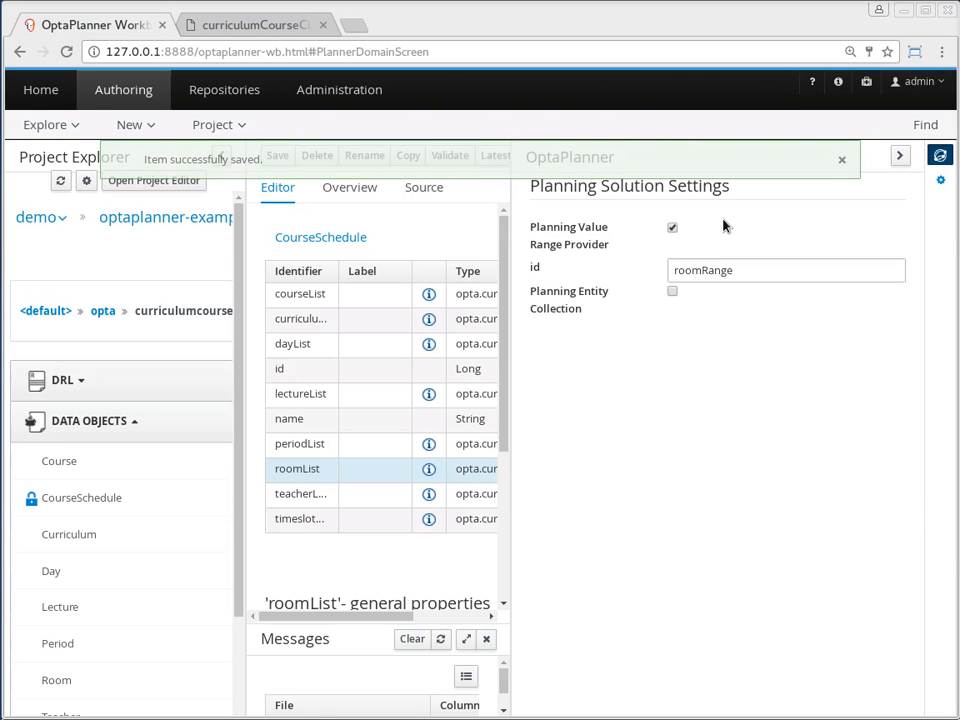
# Make the Lecture data object a planning entity and check the annotation in its source code
pyautogui.click(90, 608)
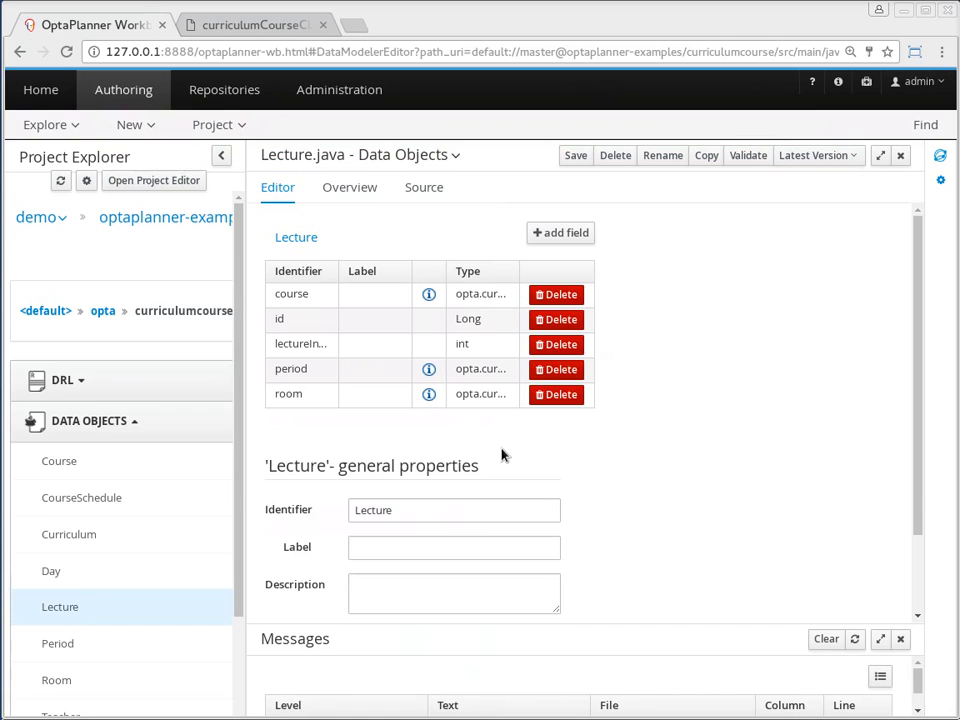
pyautogui.click(940, 156)
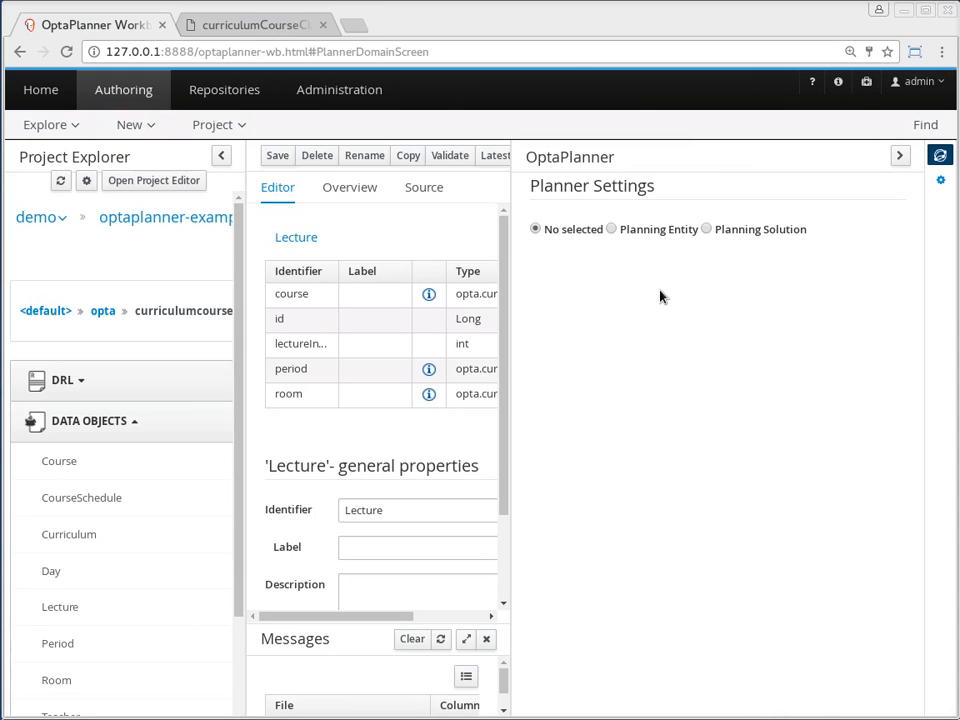
pyautogui.click(618, 230)
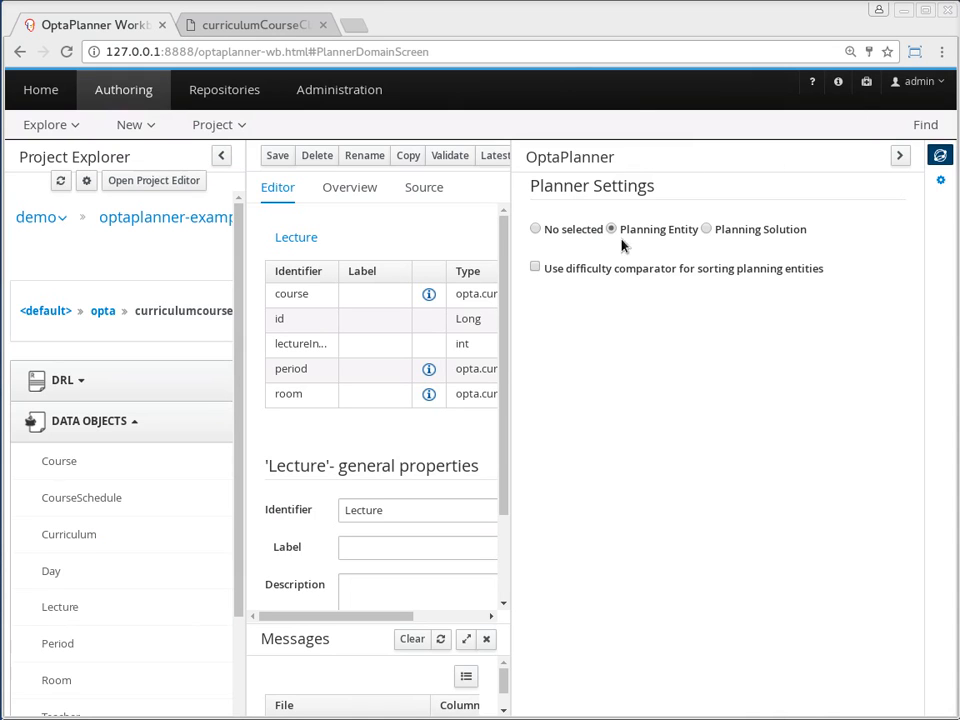
pyautogui.click(437, 187)
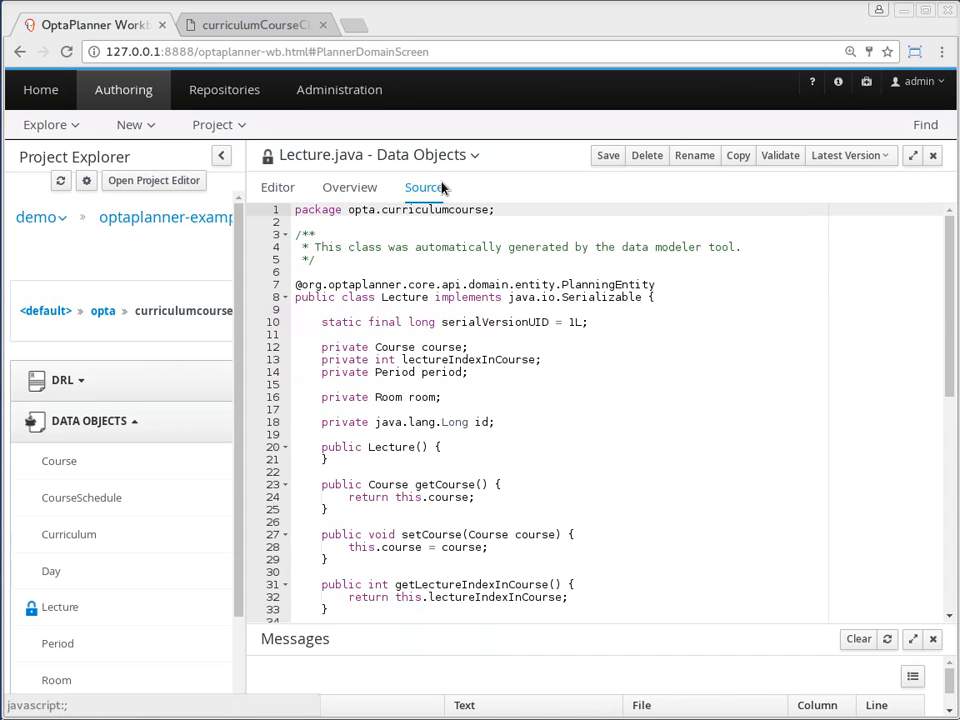
pyautogui.click(278, 188)
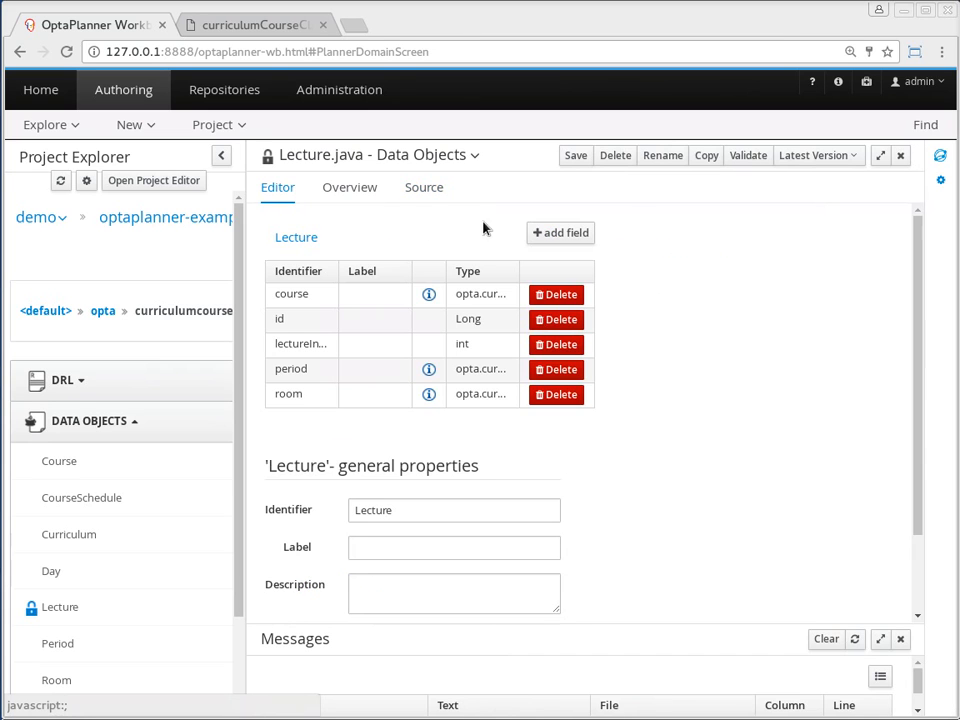
# Make Lecture's period field a planning variable with the valueRangeId periodRange
pyautogui.click(940, 160)
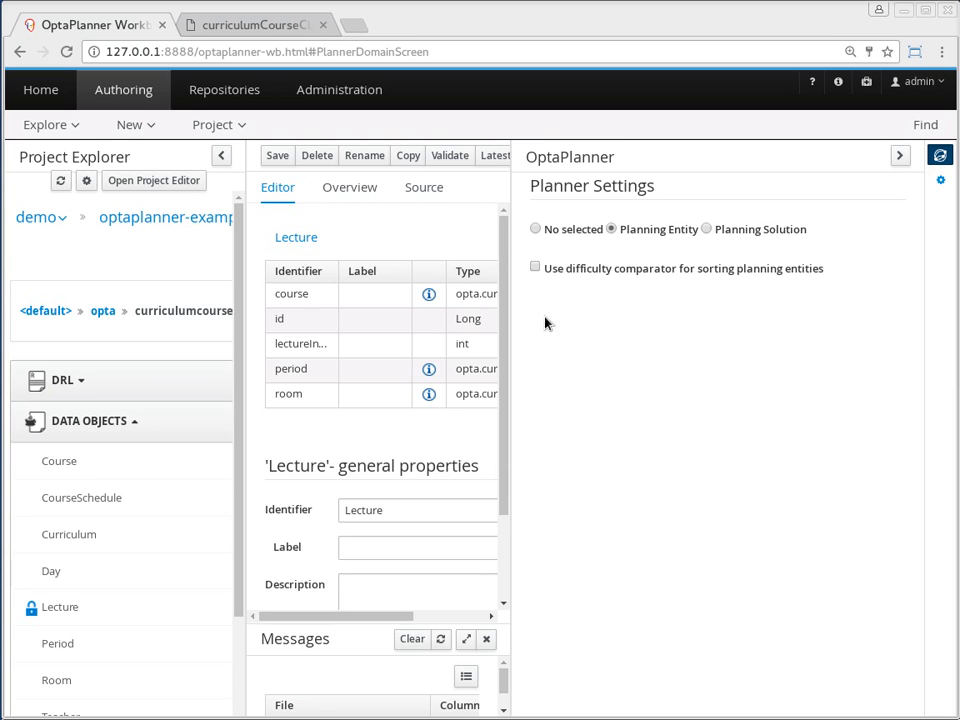
pyautogui.click(308, 370)
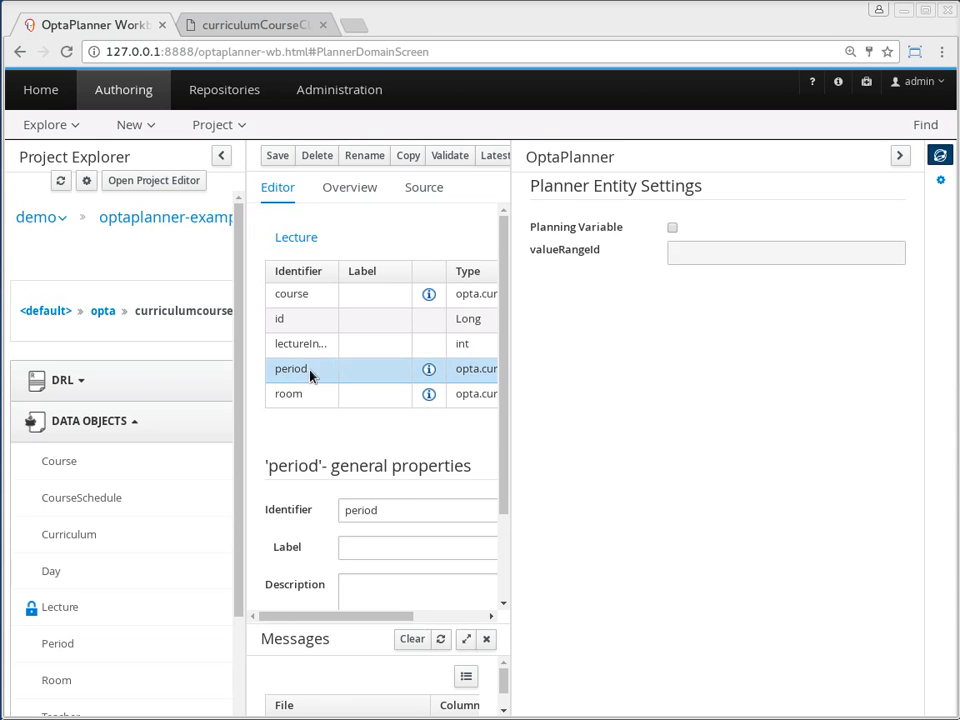
pyautogui.click(672, 228)
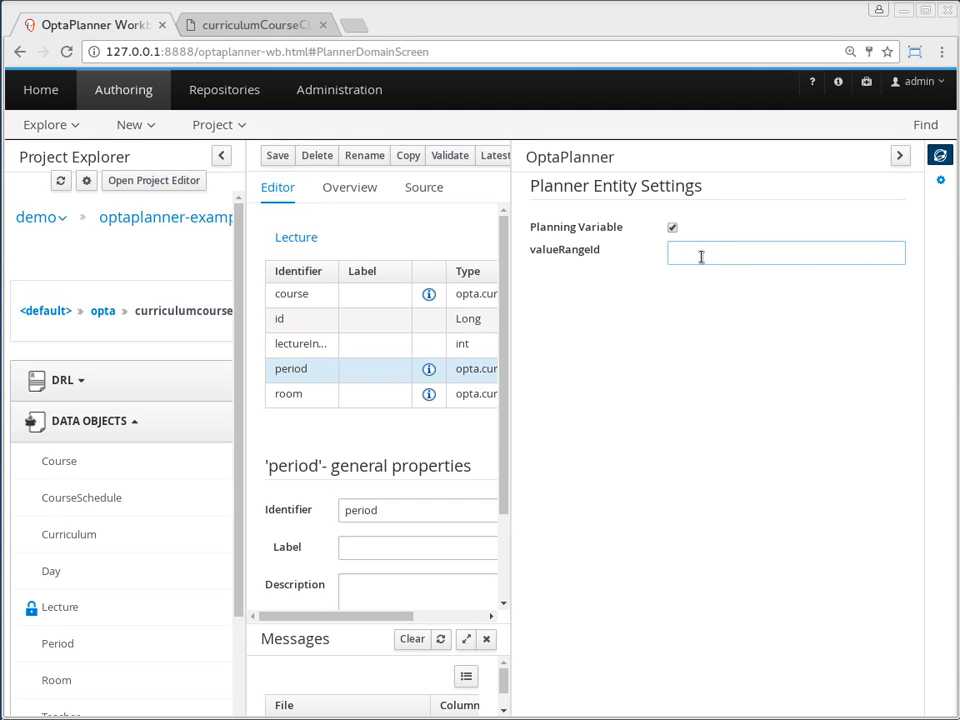
pyautogui.write('p')
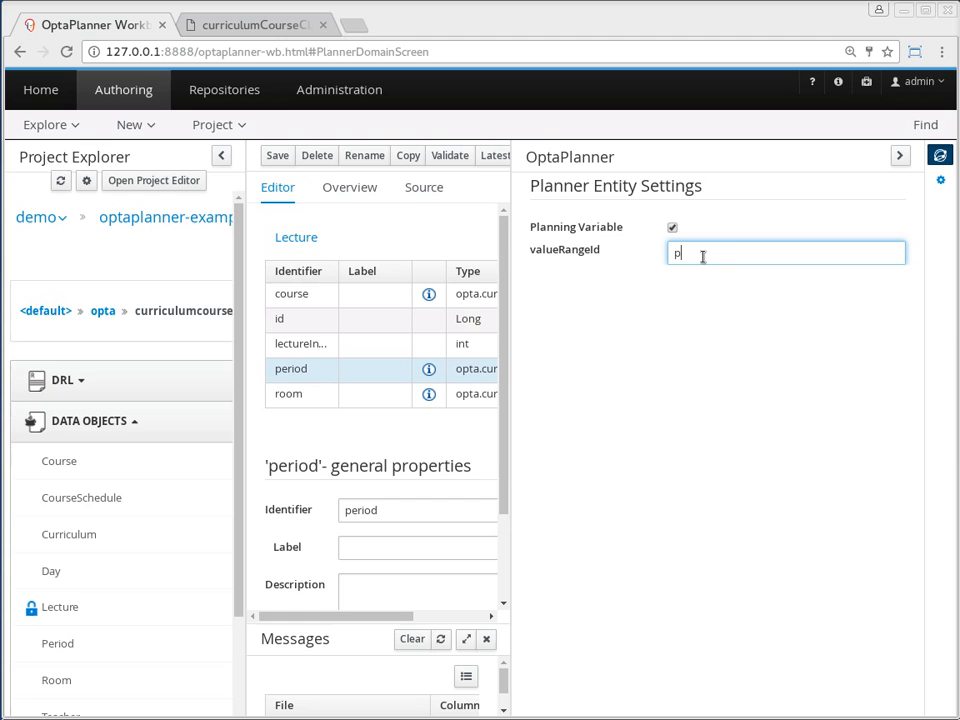
pyautogui.write('eriodRange')
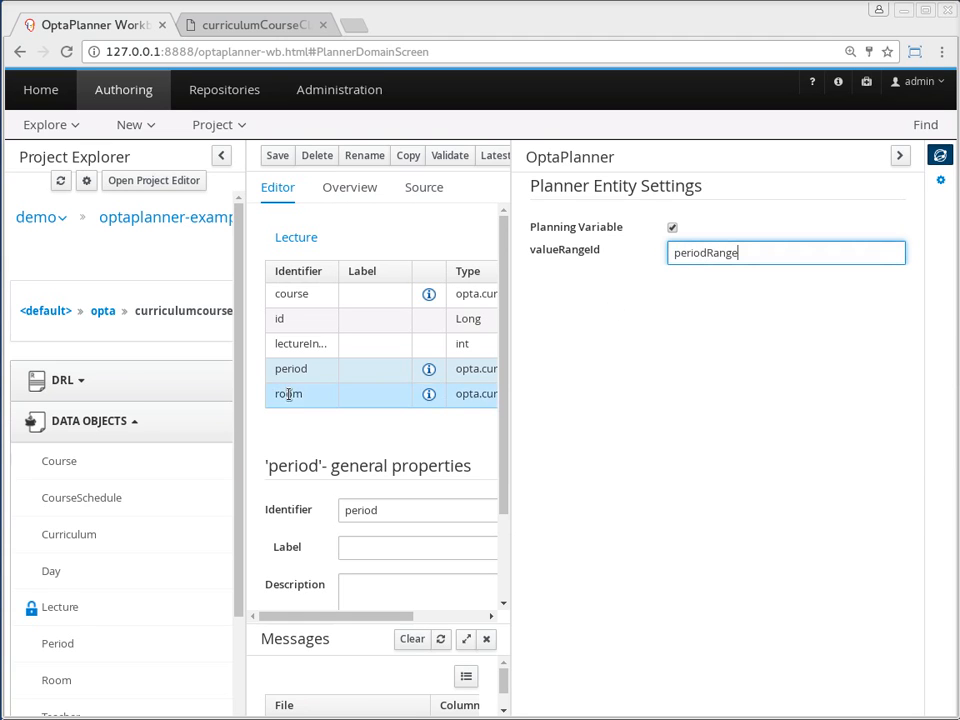
# Make Lecture's room field a planning variable with the valueRangeId roomRange and save the data object
pyautogui.click(319, 397)
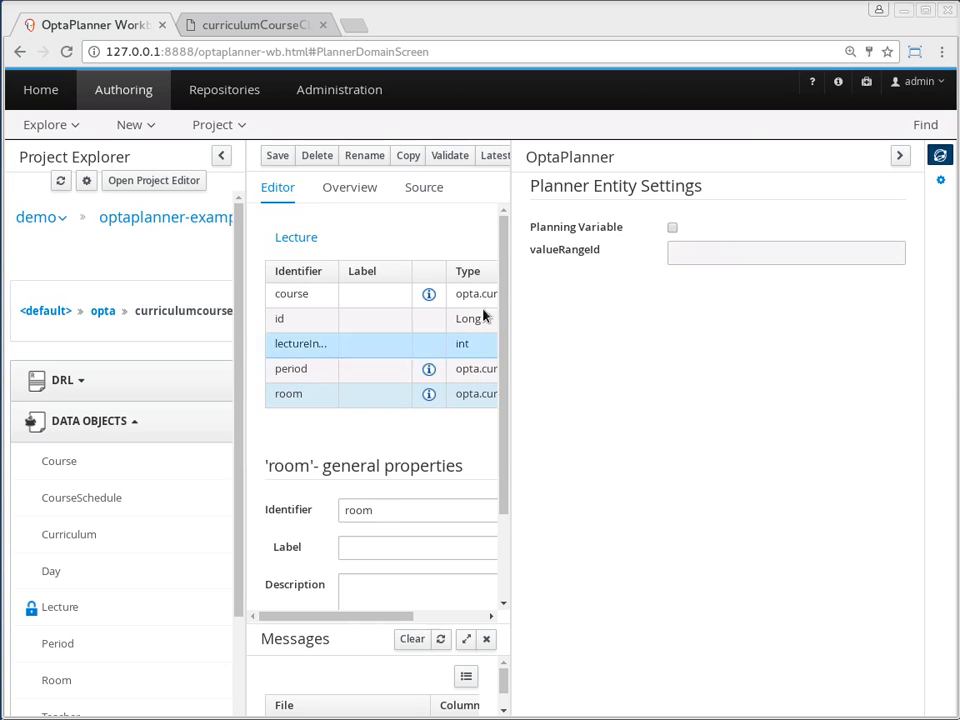
pyautogui.click(672, 228)
pyautogui.click(680, 252)
pyautogui.write('roomRange')
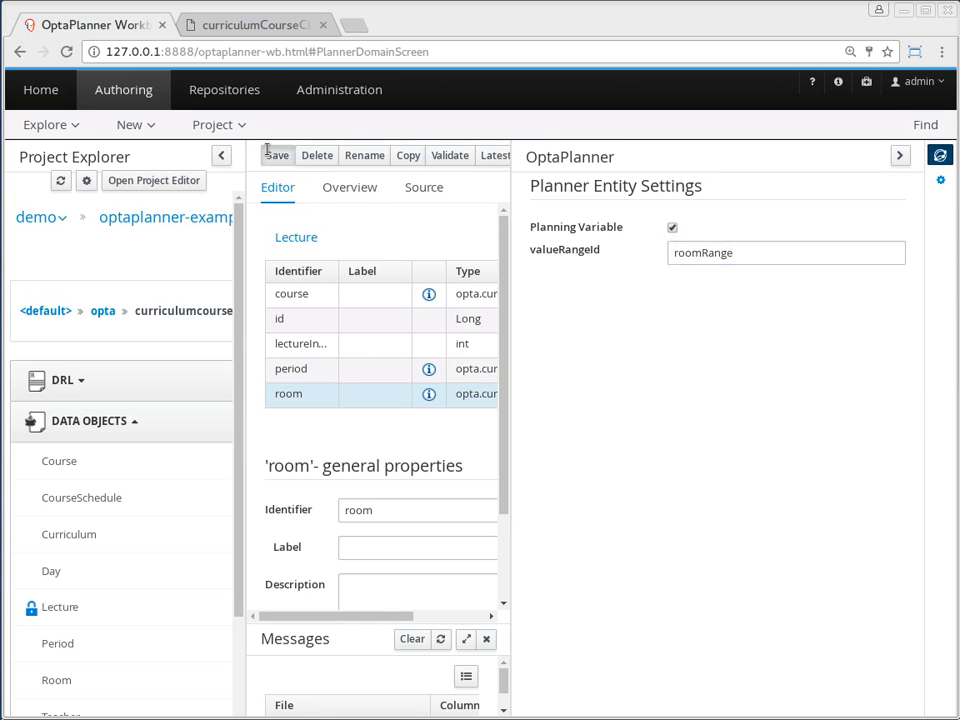
pyautogui.click(277, 155)
pyautogui.click(716, 216)
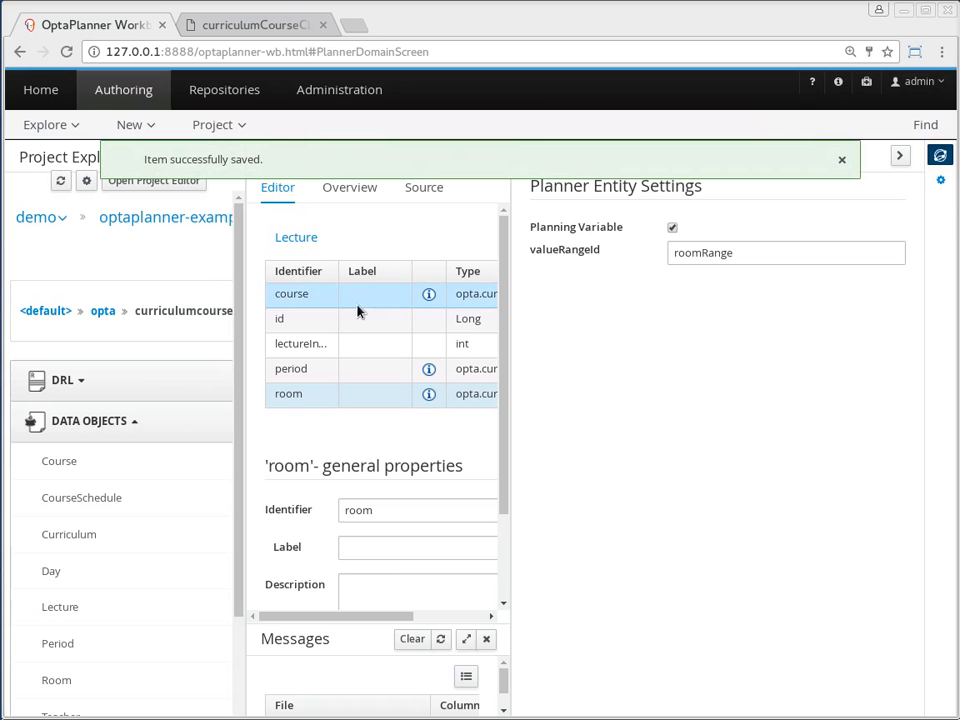
# In curriculumCourseSolverConfig, set the time spent termination to 1 minute 0 seconds and add a Best score feasible termination
pyautogui.scroll(-2, 150, 490)
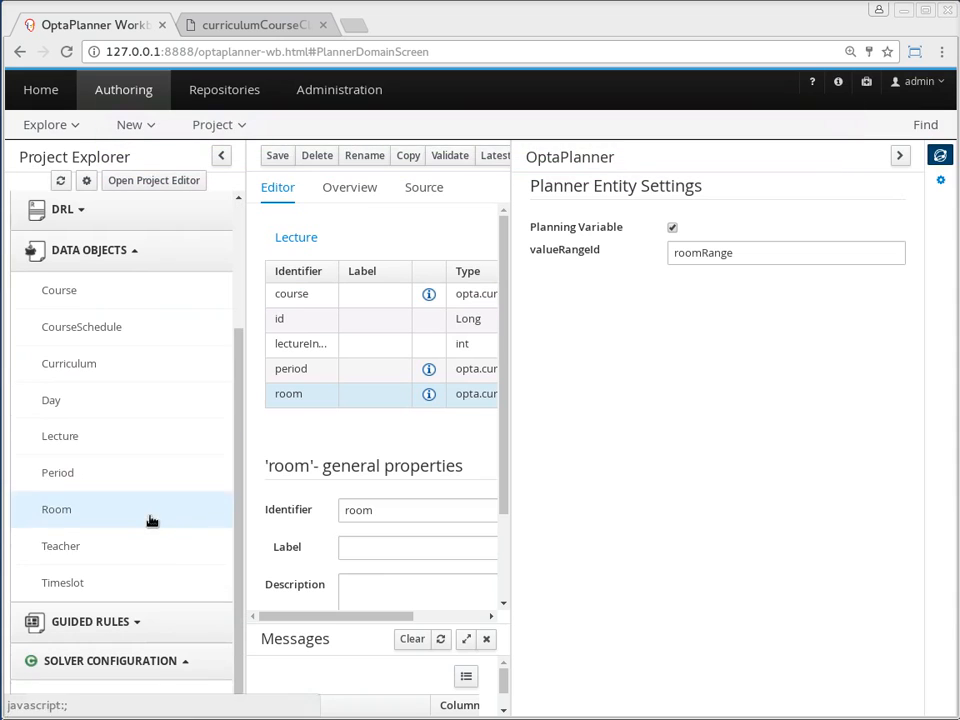
pyautogui.click(135, 697)
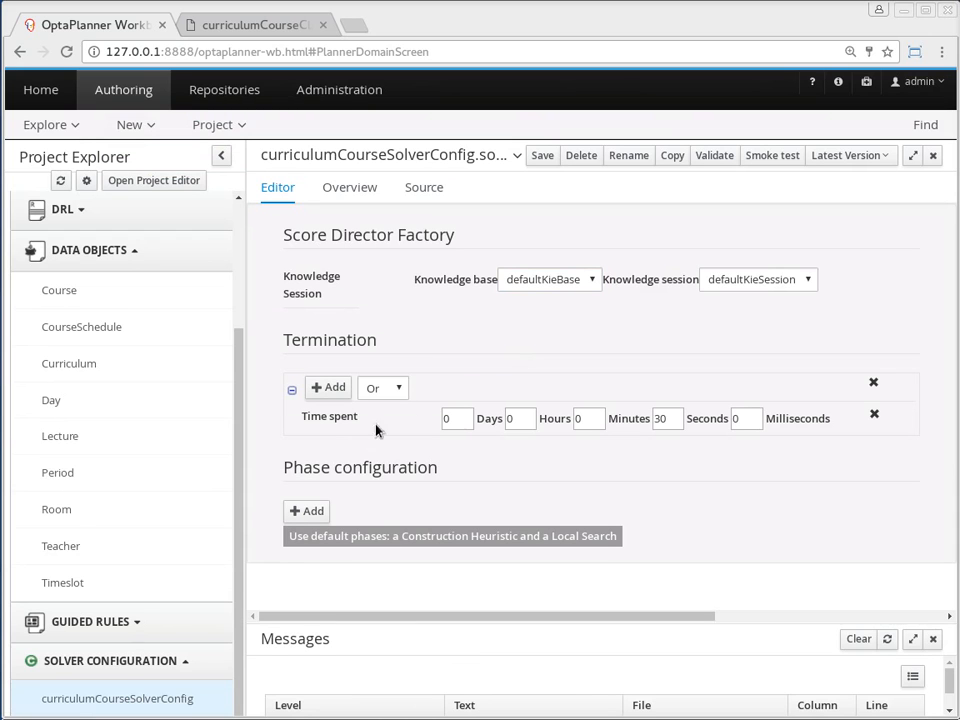
pyautogui.click(328, 387)
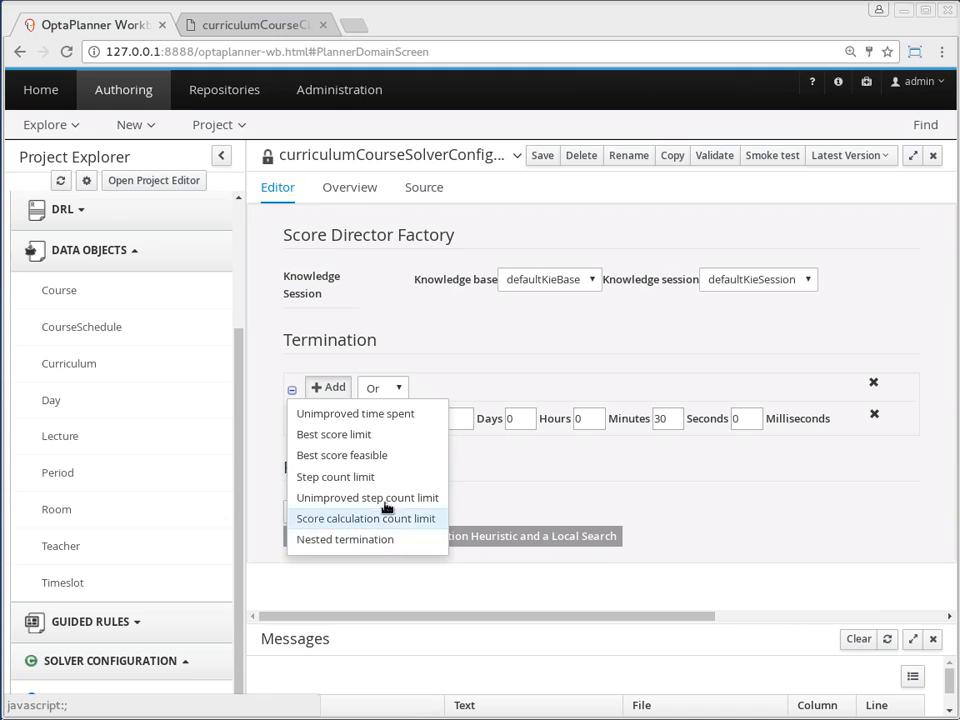
pyautogui.click(566, 410)
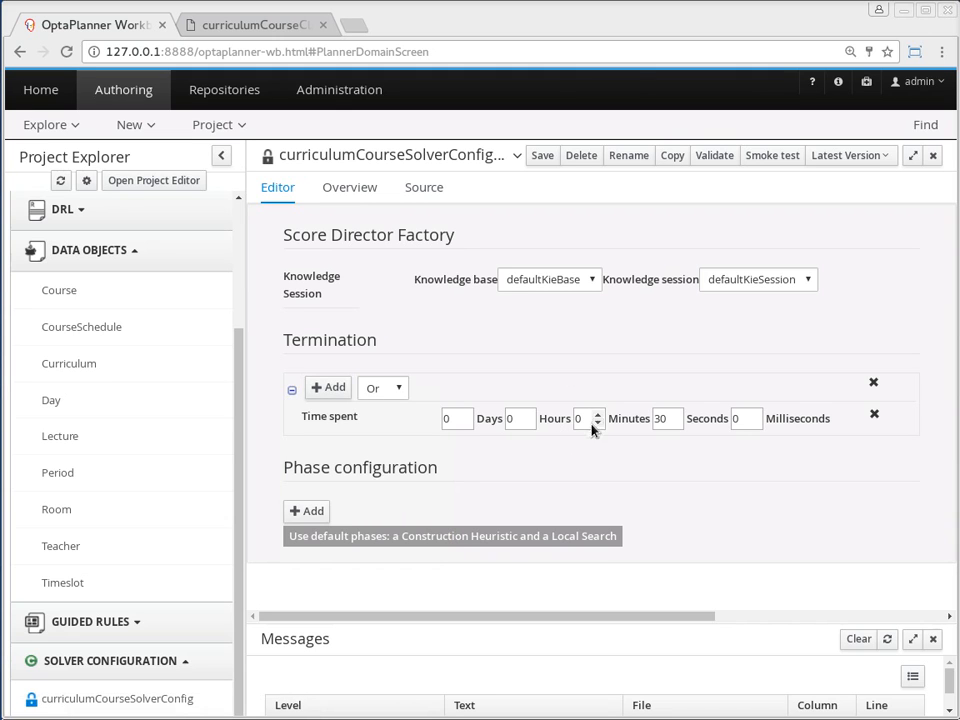
pyautogui.click(599, 415)
pyautogui.click(667, 419)
pyautogui.moveTo(667, 419); pyautogui.dragTo(620, 416)
pyautogui.write('0')
pyautogui.click(331, 394)
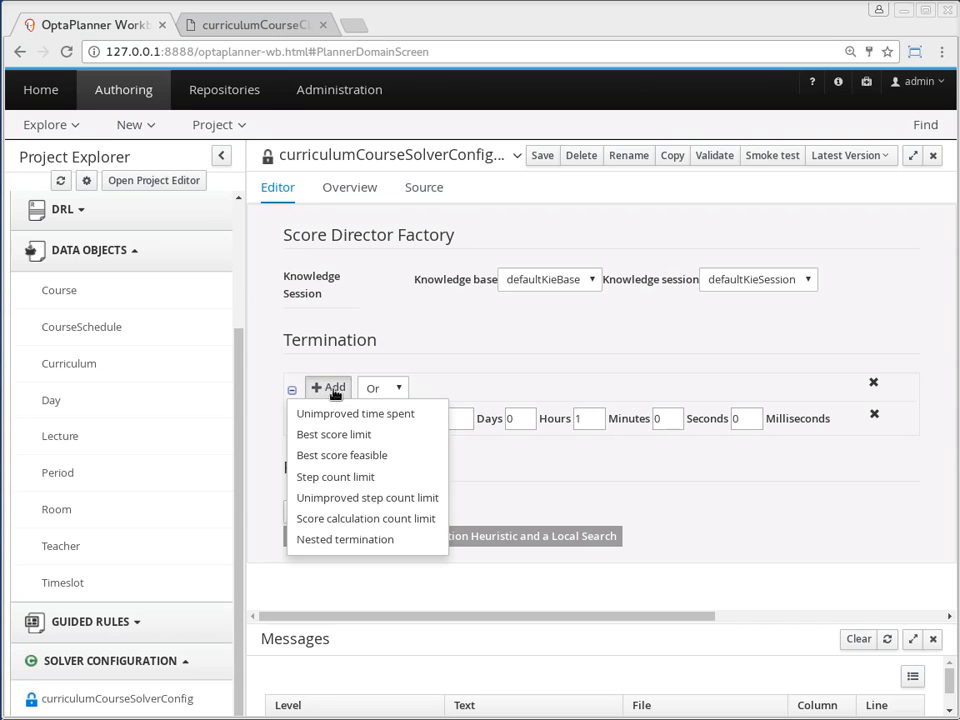
pyautogui.click(357, 456)
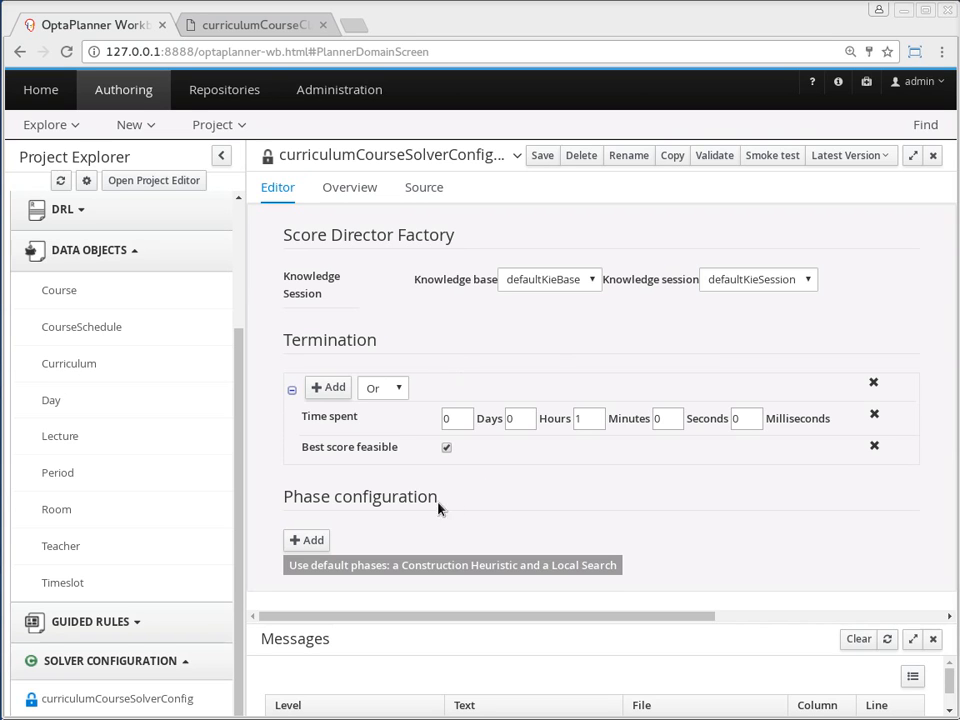
# Add a Construction heuristic phase of type First fit decreasing and save the solver configuration
pyautogui.click(310, 541)
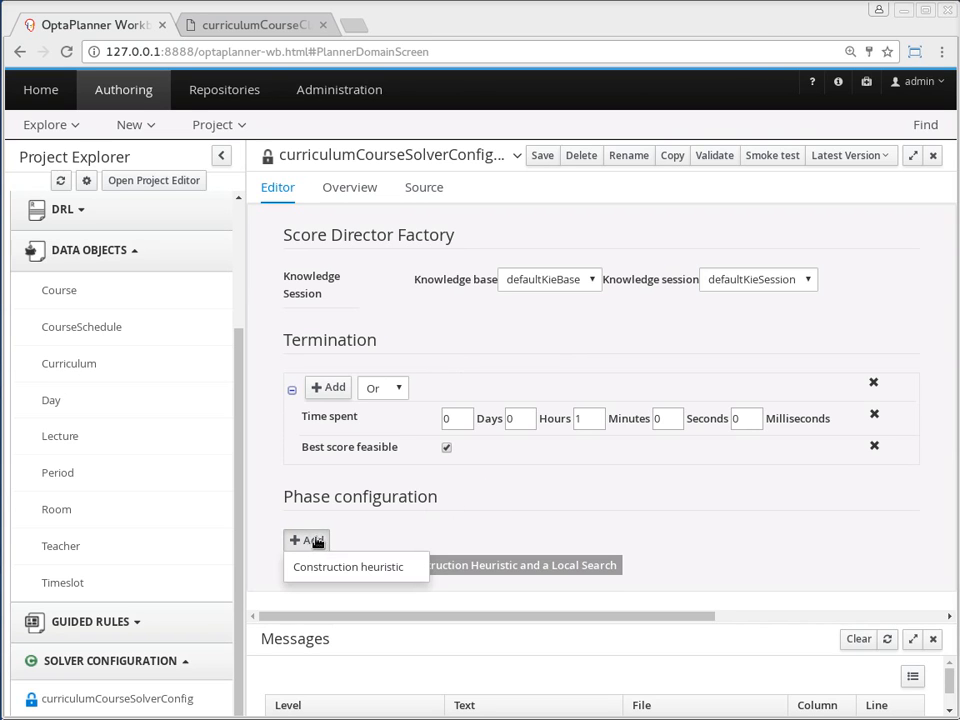
pyautogui.click(326, 568)
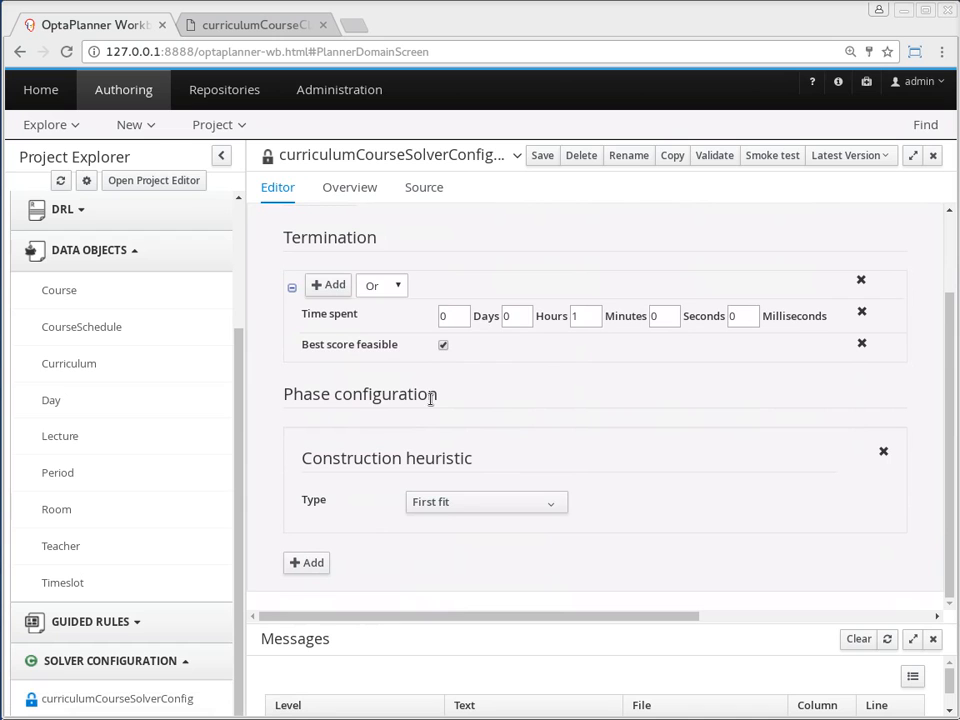
pyautogui.click(445, 506)
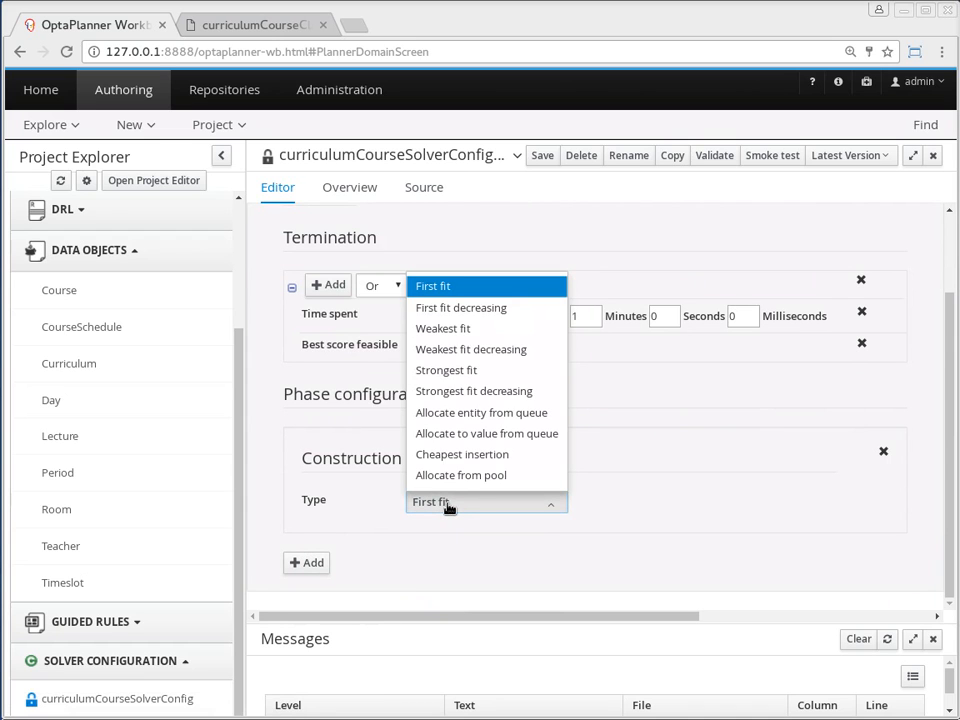
pyautogui.click(490, 309)
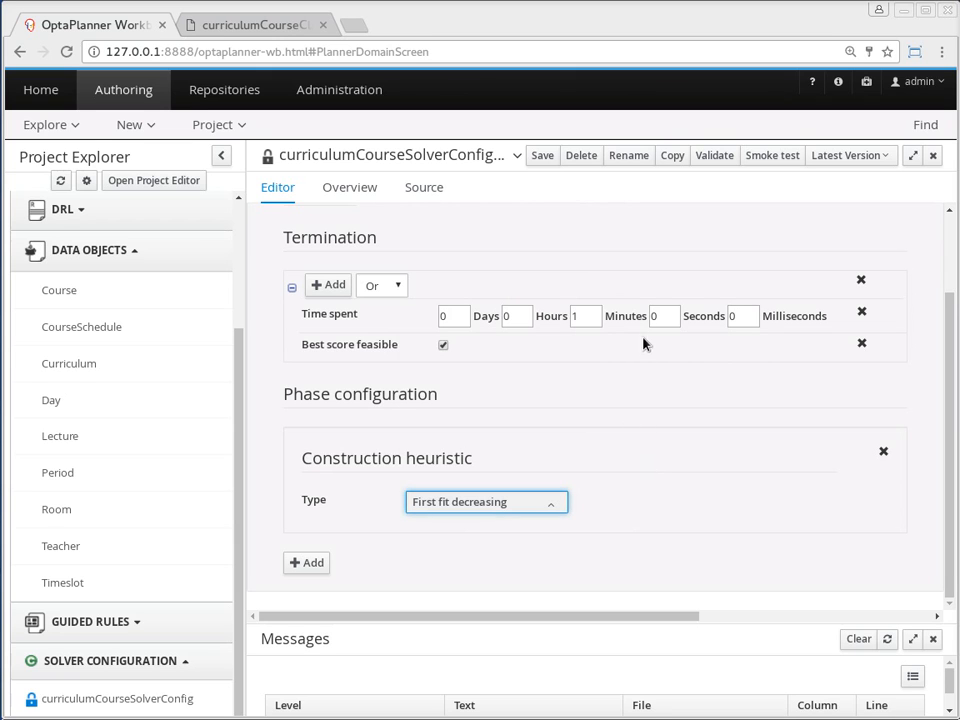
pyautogui.click(540, 156)
pyautogui.click(692, 214)
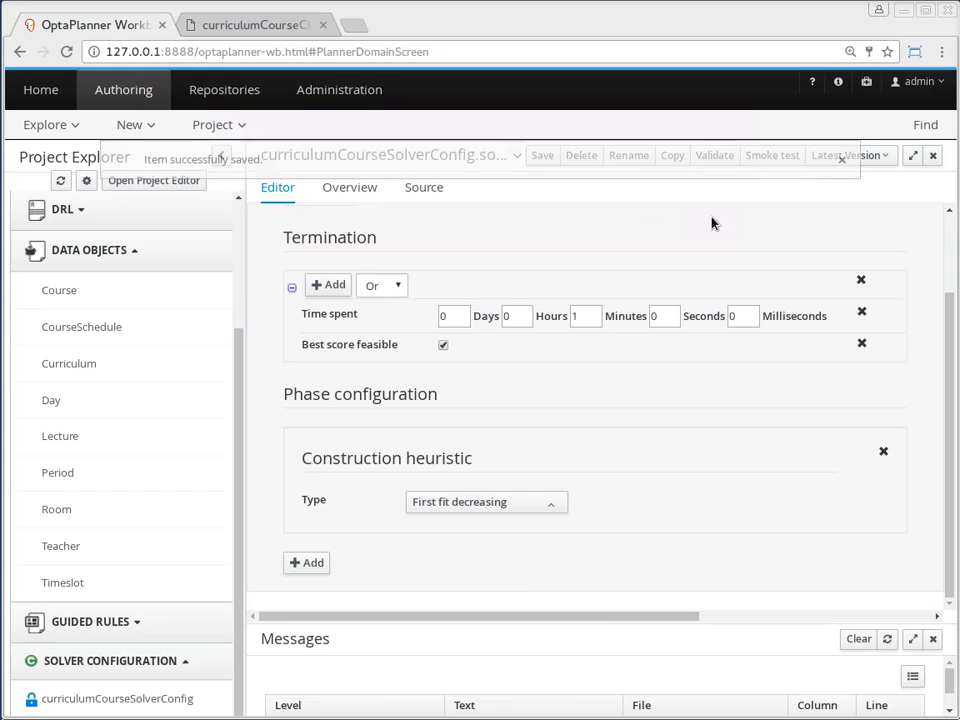
# Open the Lecture data object's planner settings and enable the difficulty comparator for sorting planning entities
pyautogui.click(77, 435)
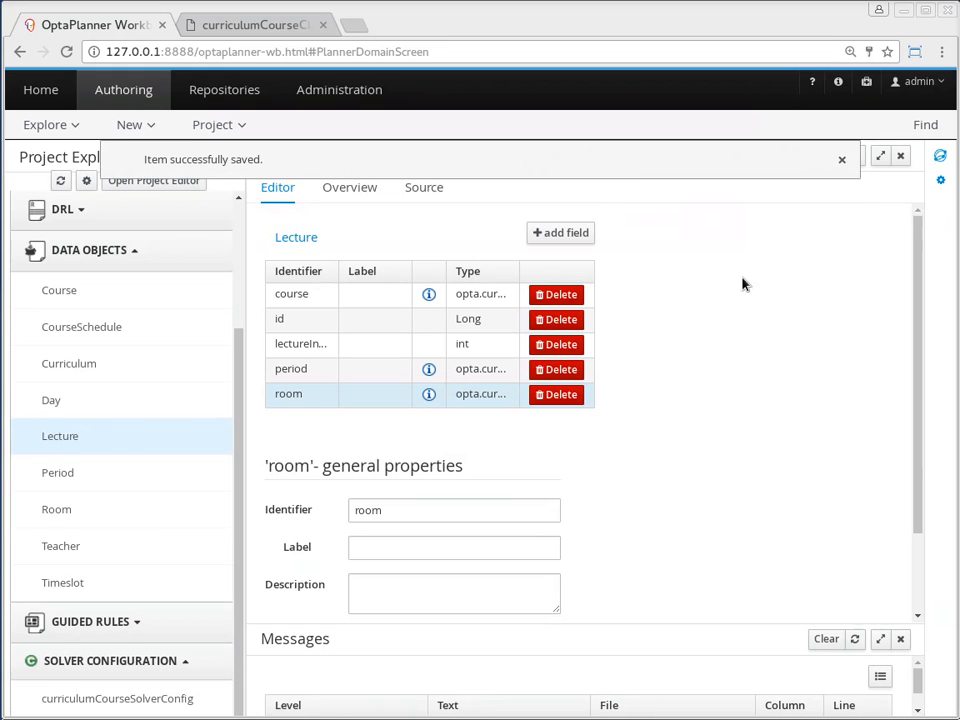
pyautogui.click(940, 155)
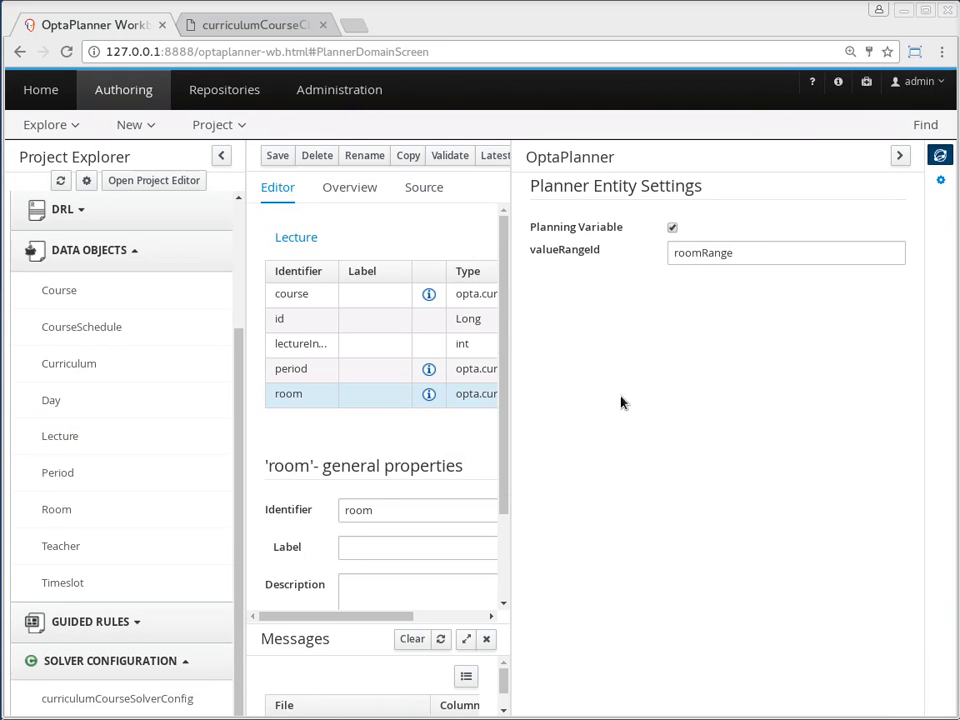
pyautogui.click(305, 240)
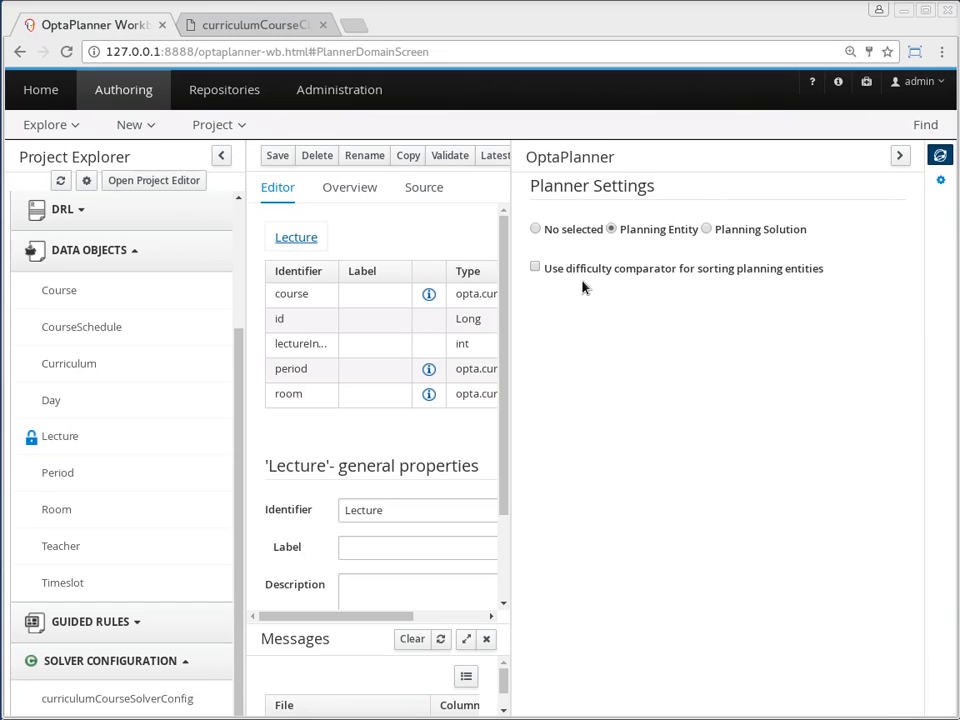
pyautogui.click(535, 267)
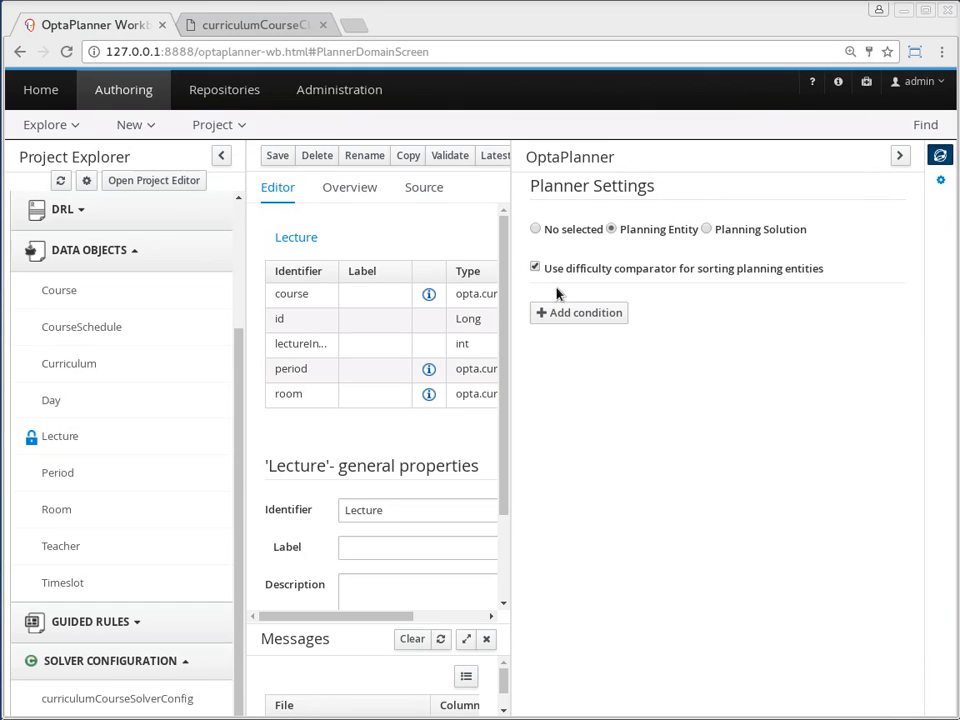
# Add a first difficulty comparator condition for Lecture using the field path course, studentSize
pyautogui.click(570, 315)
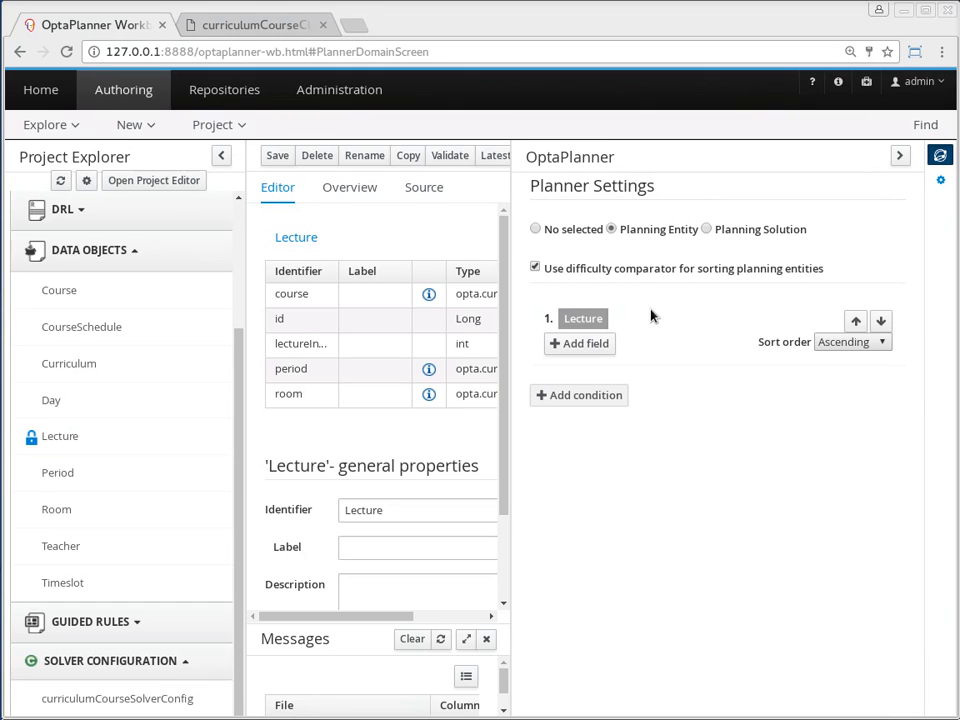
pyautogui.click(600, 344)
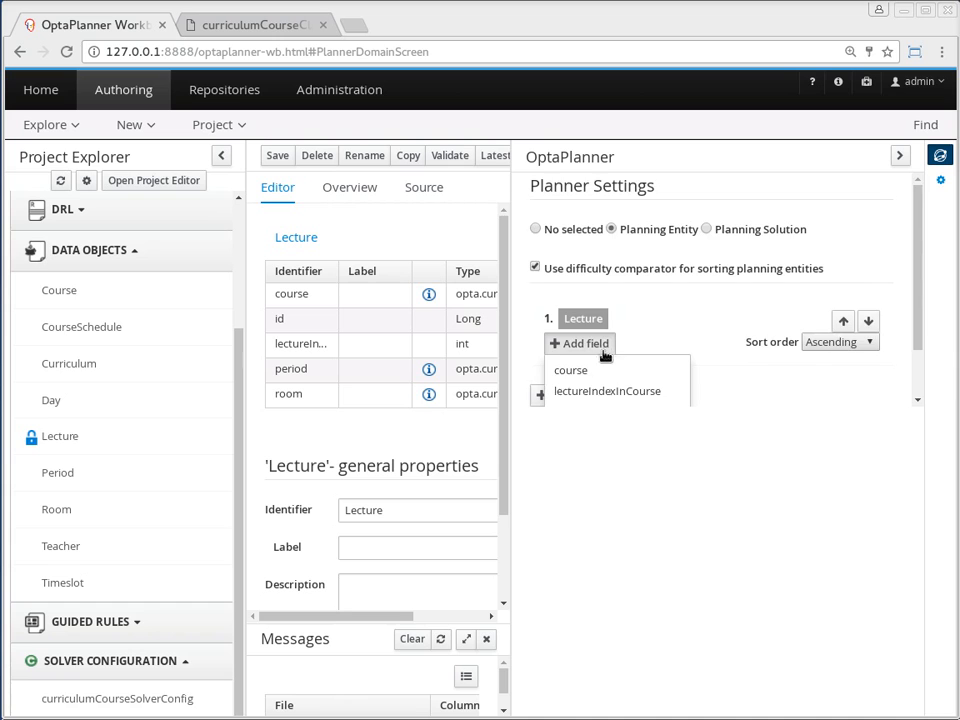
pyautogui.scroll(-1, 606, 350)
pyautogui.click(585, 306)
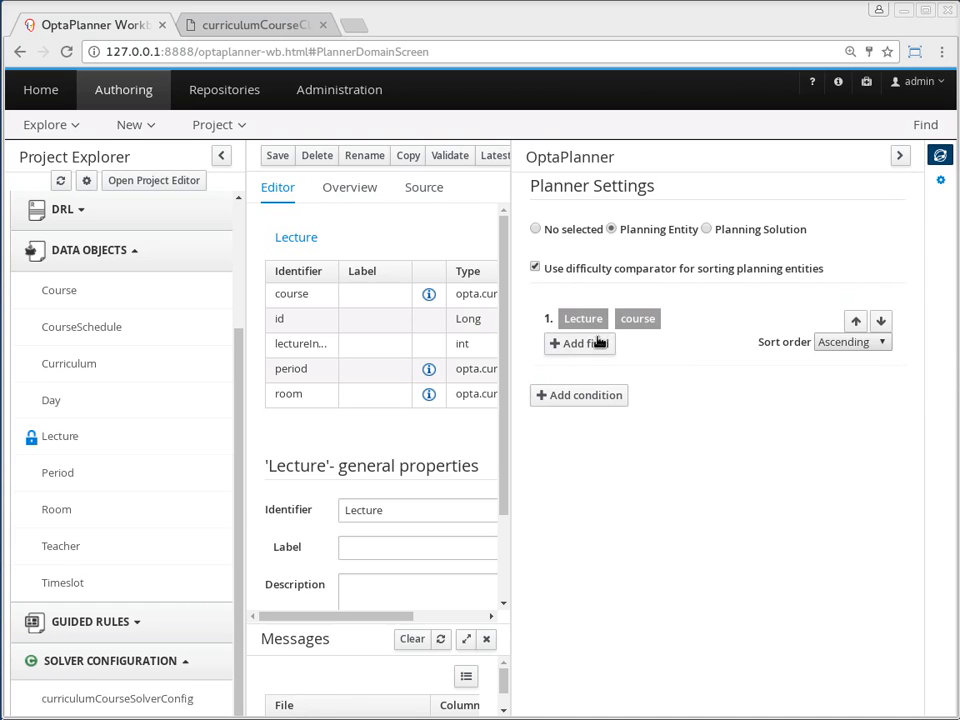
pyautogui.click(600, 341)
pyautogui.scroll(-2, 606, 357)
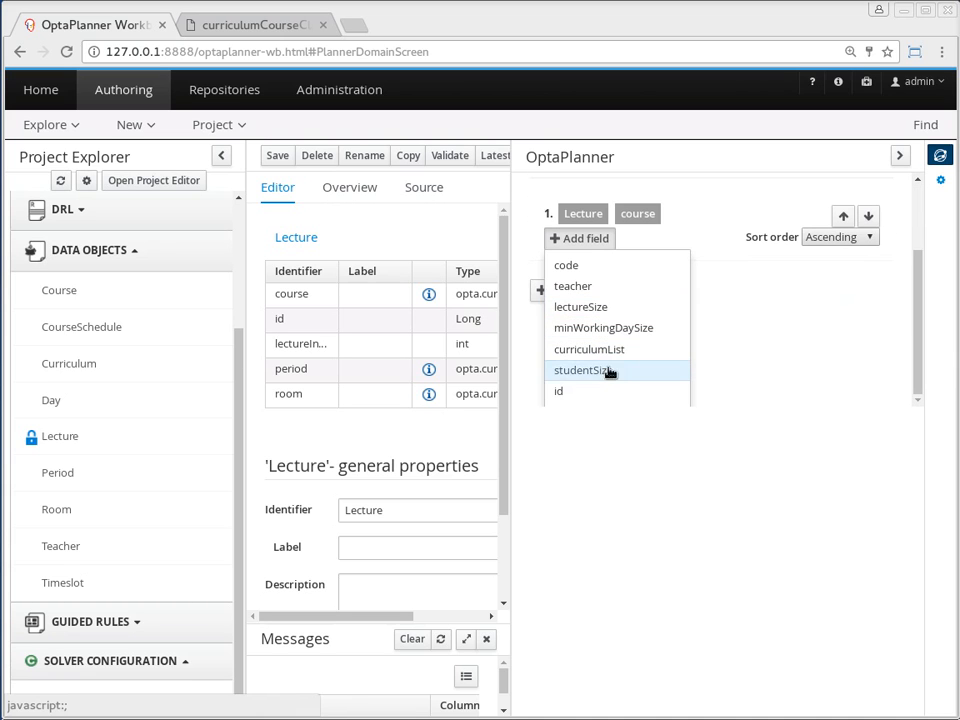
pyautogui.click(605, 371)
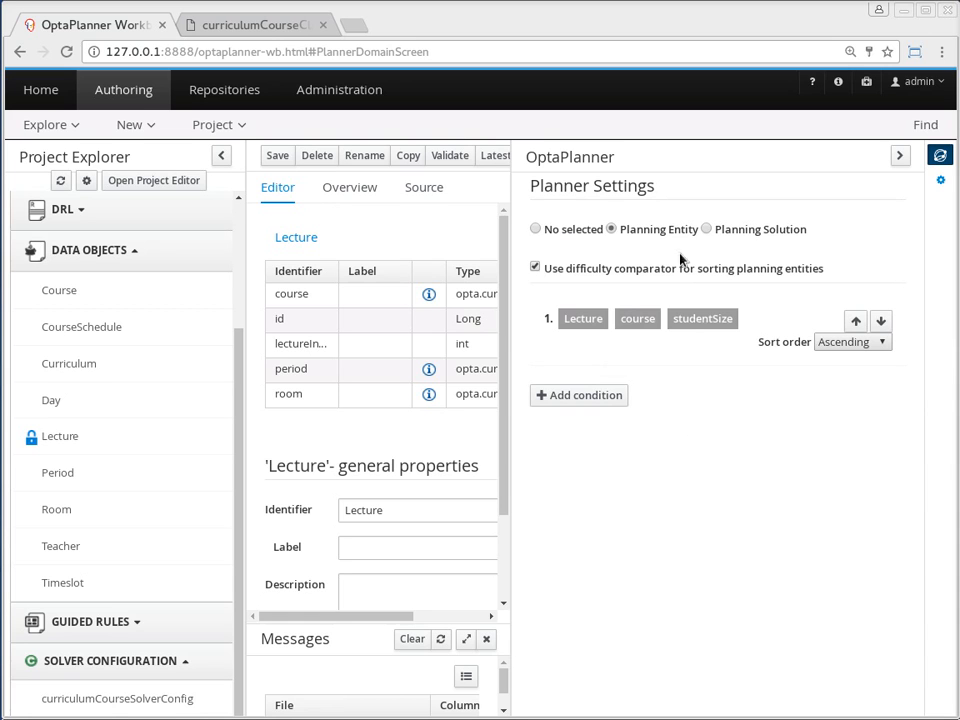
# Add a second comparator condition on Lecture's course lectureSize and save the data object
pyautogui.click(611, 400)
pyautogui.click(594, 422)
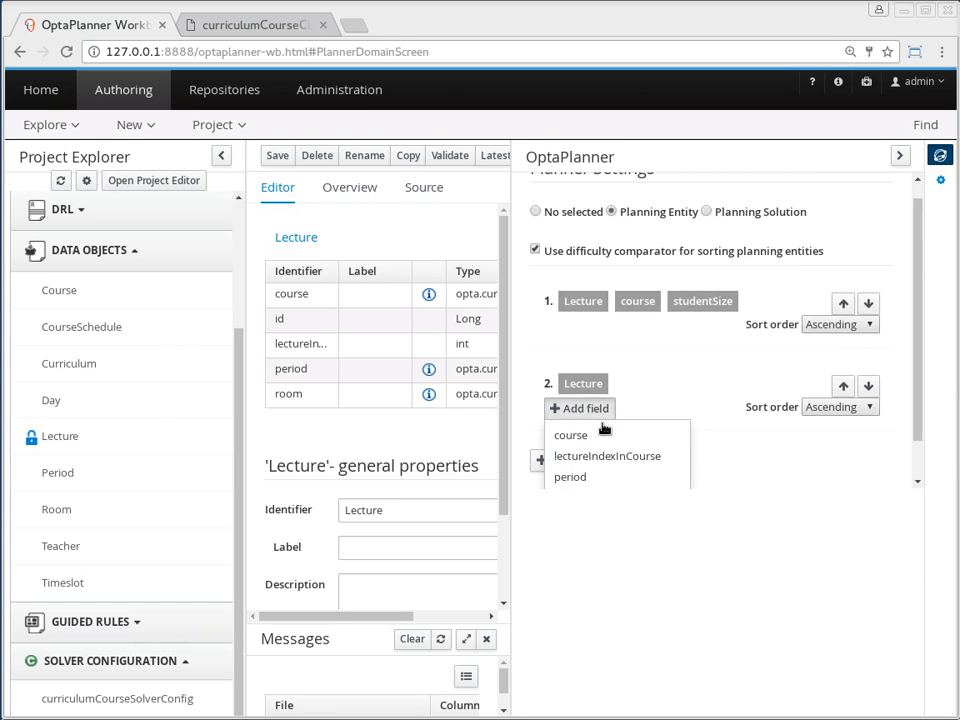
pyautogui.click(588, 390)
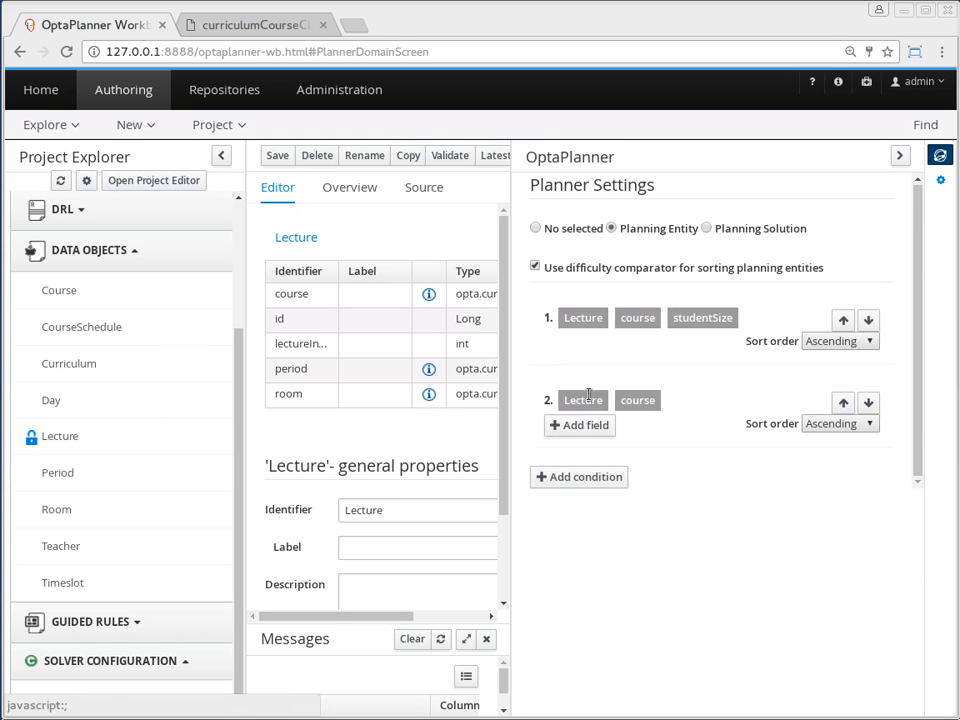
pyautogui.click(583, 424)
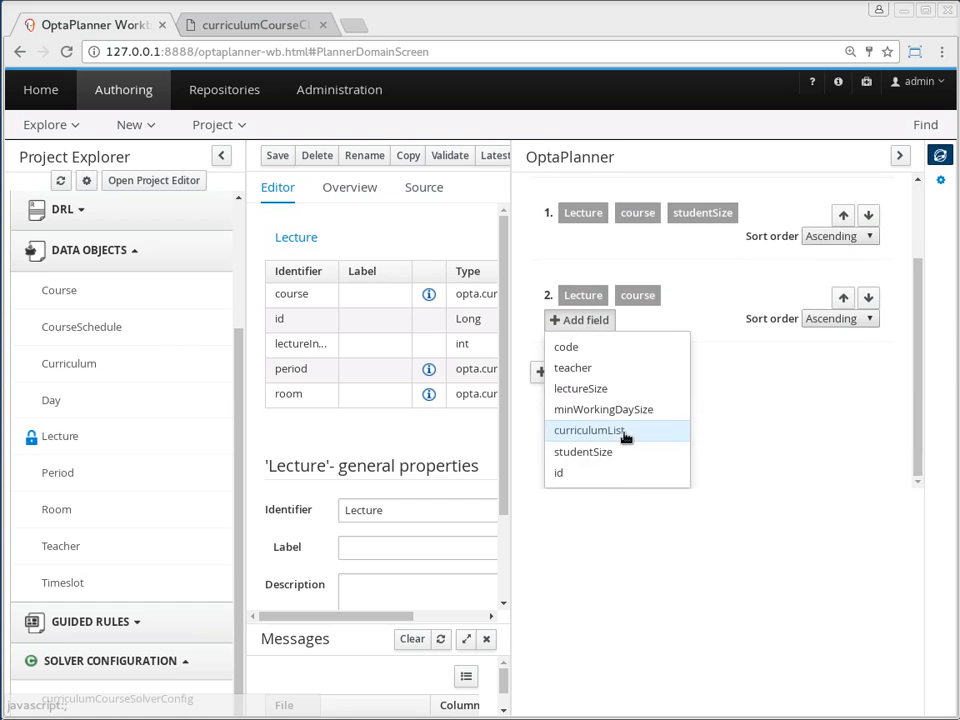
pyautogui.click(600, 396)
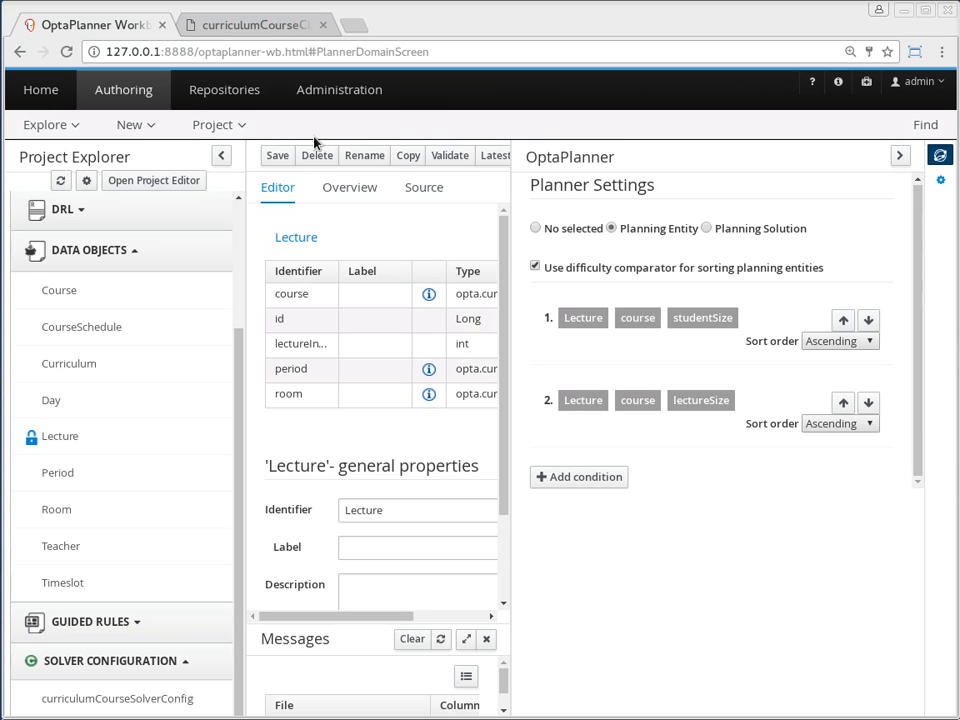
pyautogui.click(280, 153)
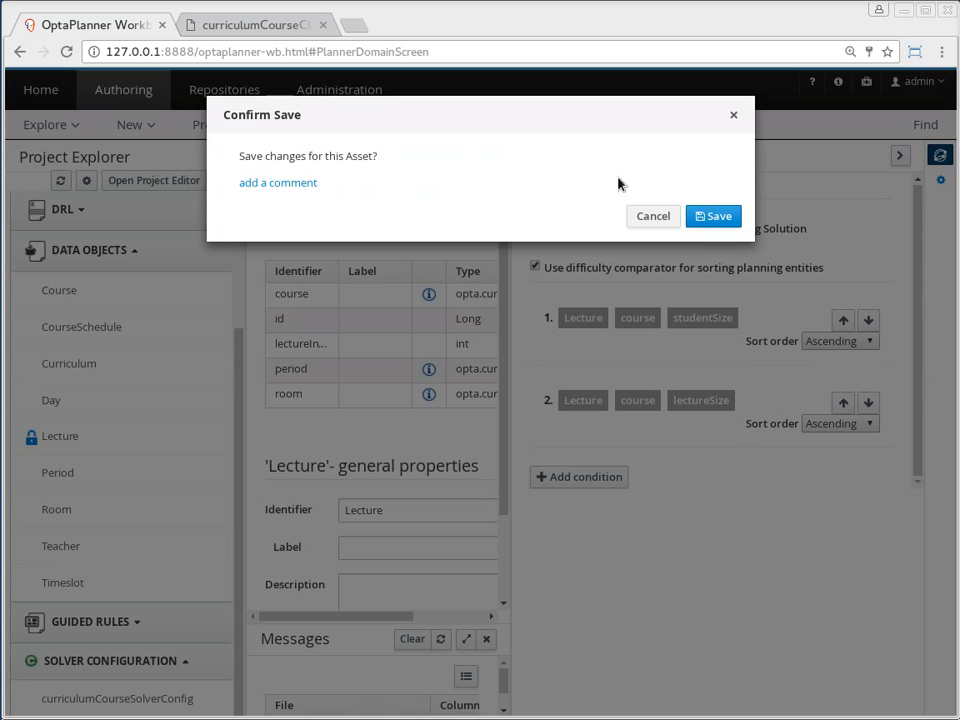
pyautogui.click(716, 216)
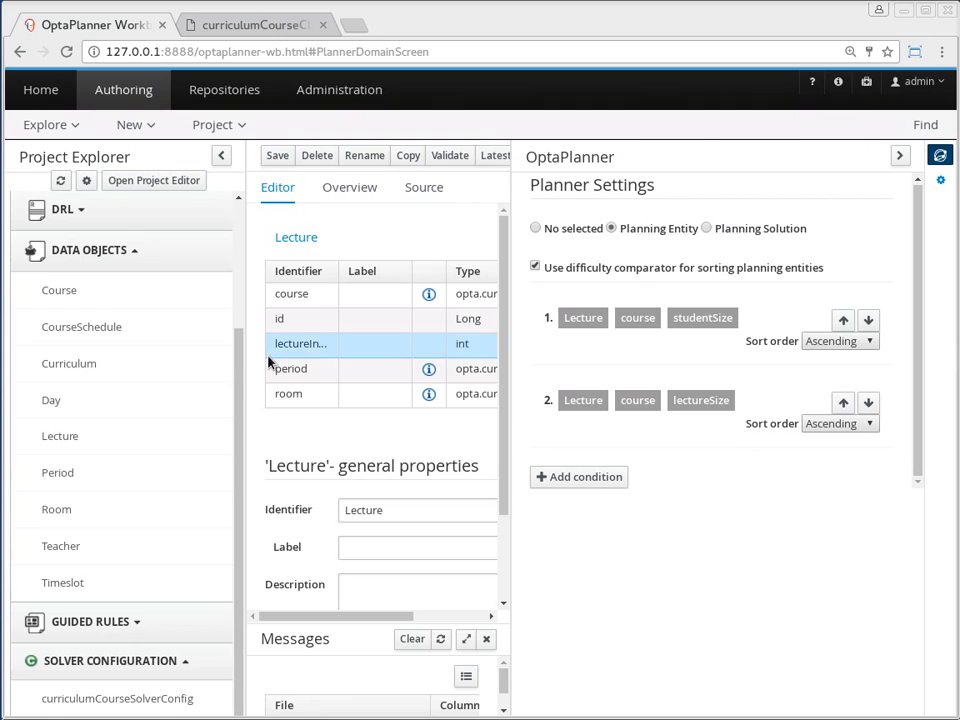
# List the project's existing guided rules and create a new Guided Rule named Room capacity in package opta.curriculumcourse
pyautogui.click(140, 250)
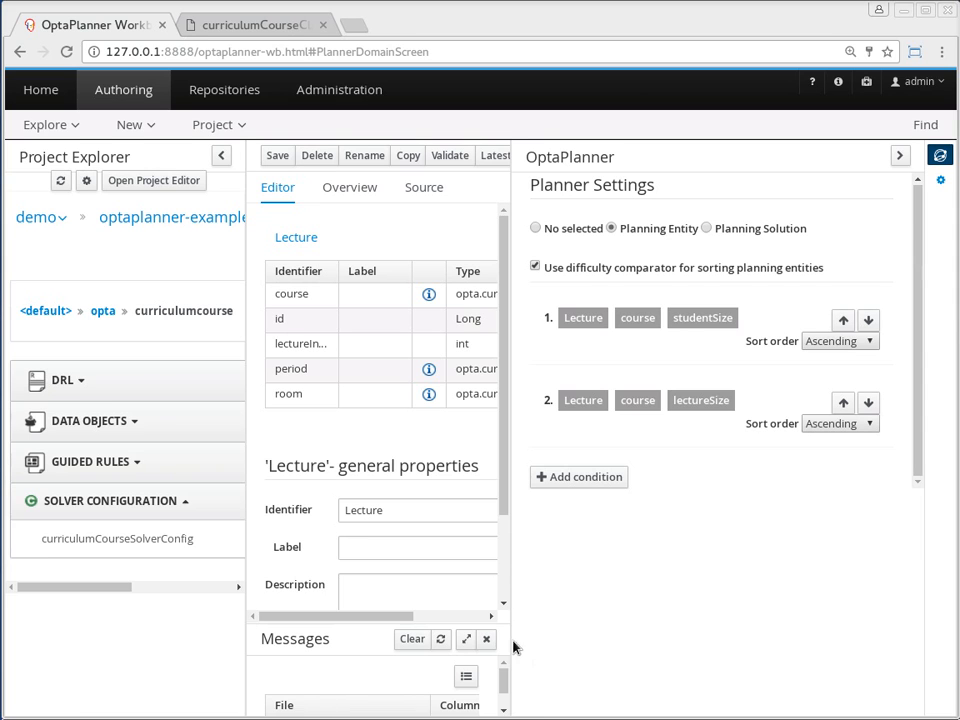
pyautogui.click(135, 461)
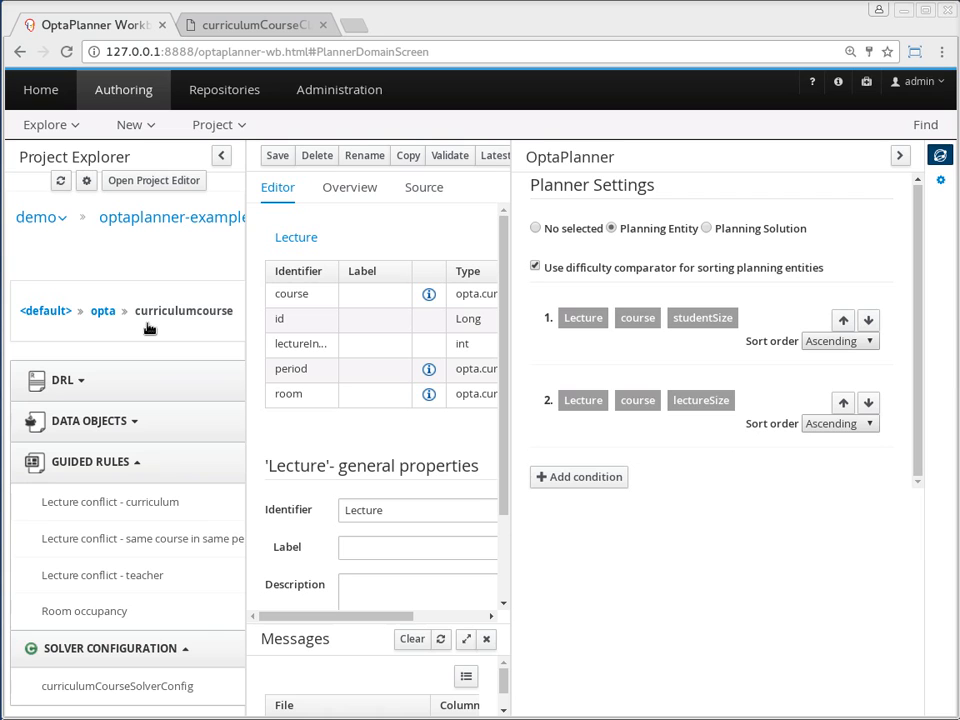
pyautogui.click(150, 126)
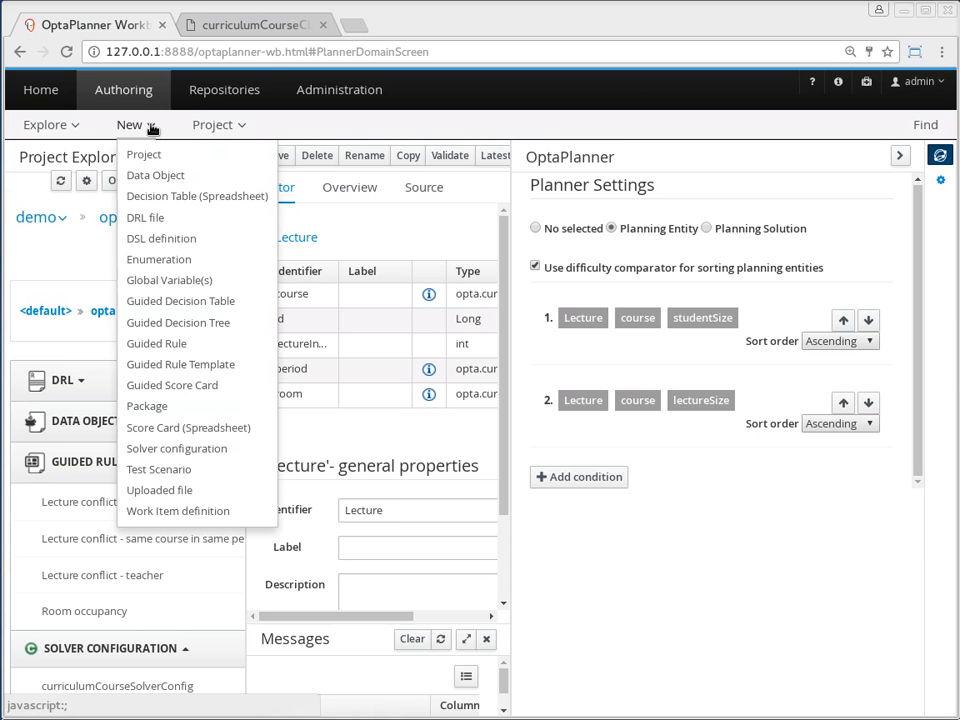
pyautogui.click(170, 344)
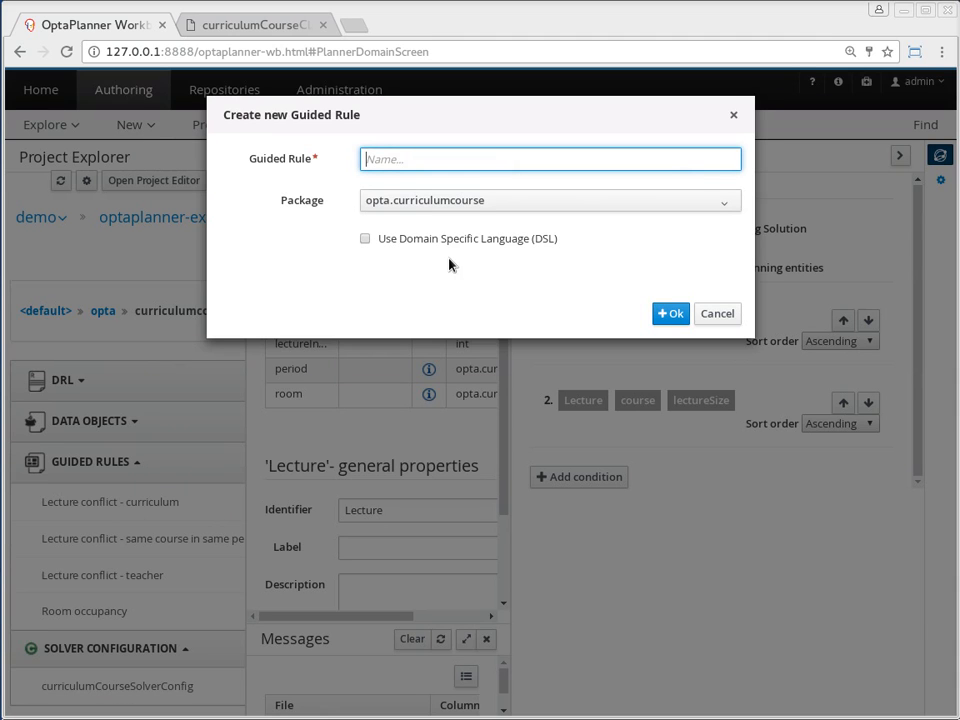
pyautogui.write('Room capacity')
pyautogui.click(670, 313)
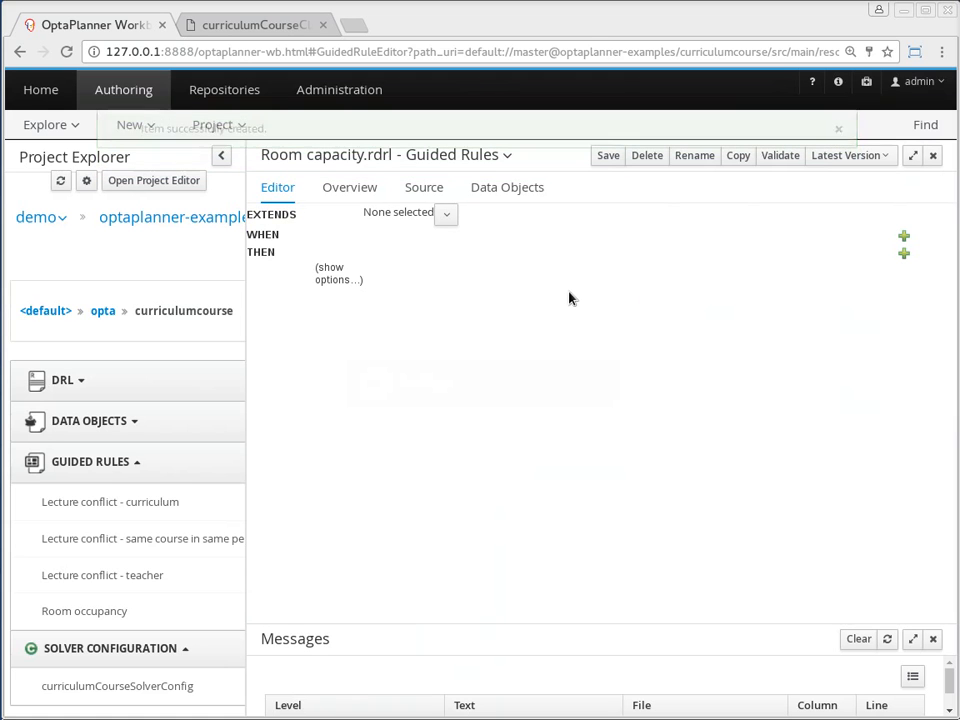
# Add a Room condition to the rule's WHEN part and bind it to the variable $room
pyautogui.click(903, 235)
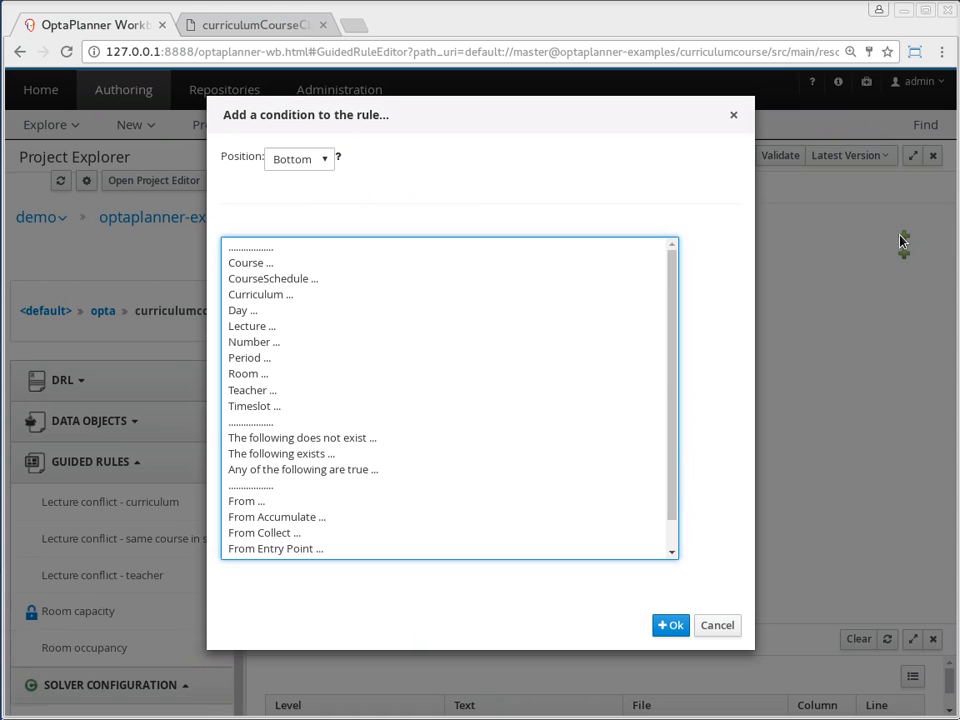
pyautogui.click(265, 375)
pyautogui.click(668, 625)
pyautogui.click(352, 254)
pyautogui.click(388, 390)
pyautogui.write('$room')
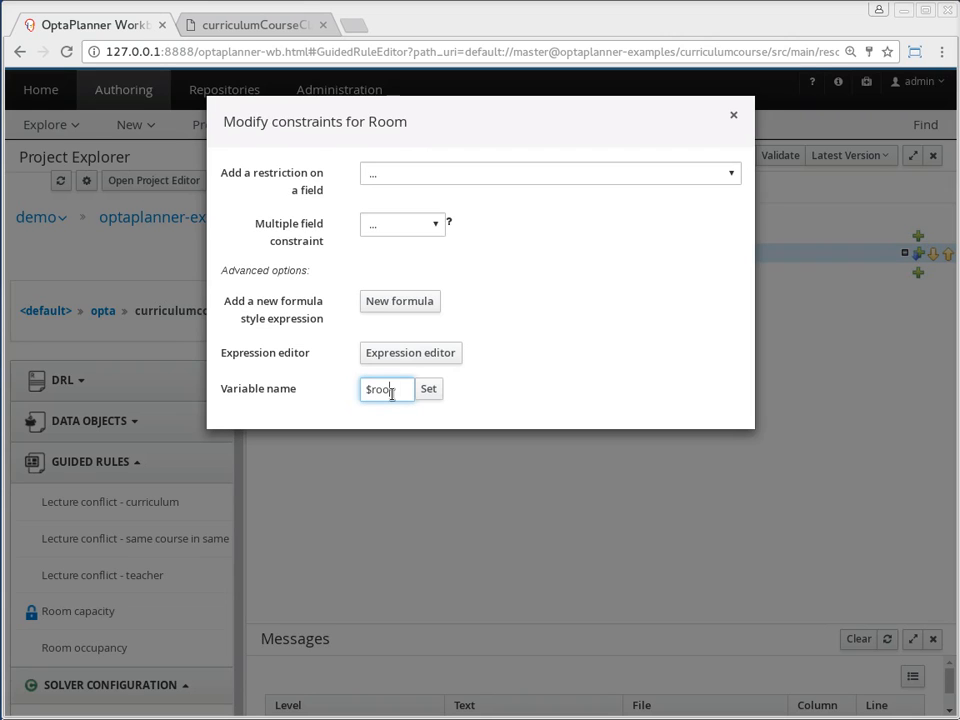
pyautogui.click(427, 389)
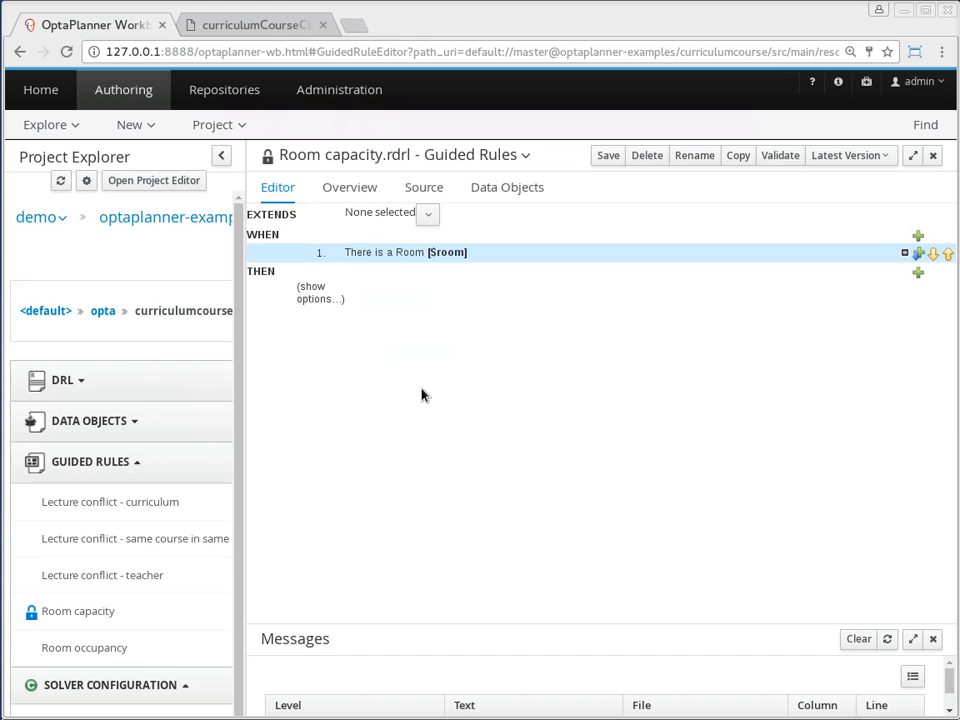
# Add a Lecture condition to the WHEN part with a restriction on its room field
pyautogui.click(918, 236)
pyautogui.click(263, 327)
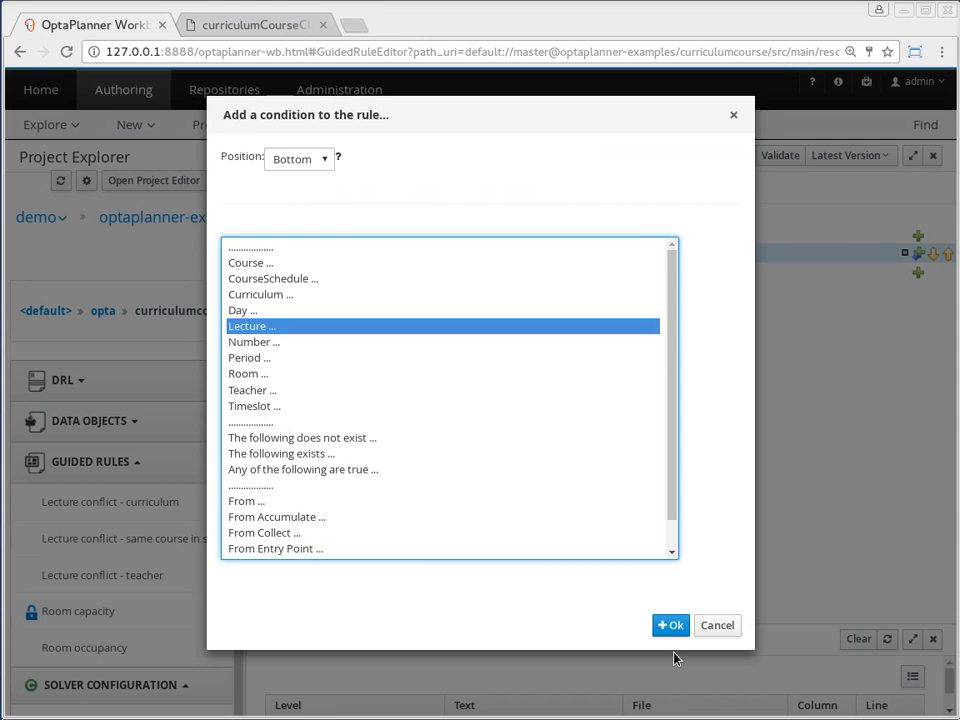
pyautogui.click(670, 627)
pyautogui.click(418, 279)
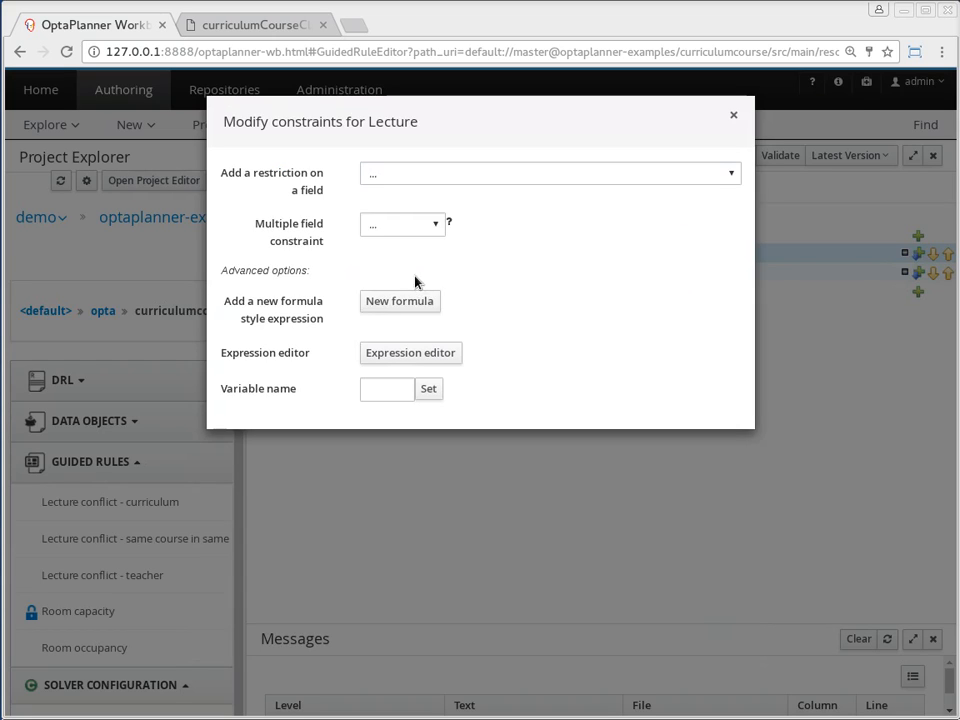
pyautogui.click(386, 180)
pyautogui.click(390, 290)
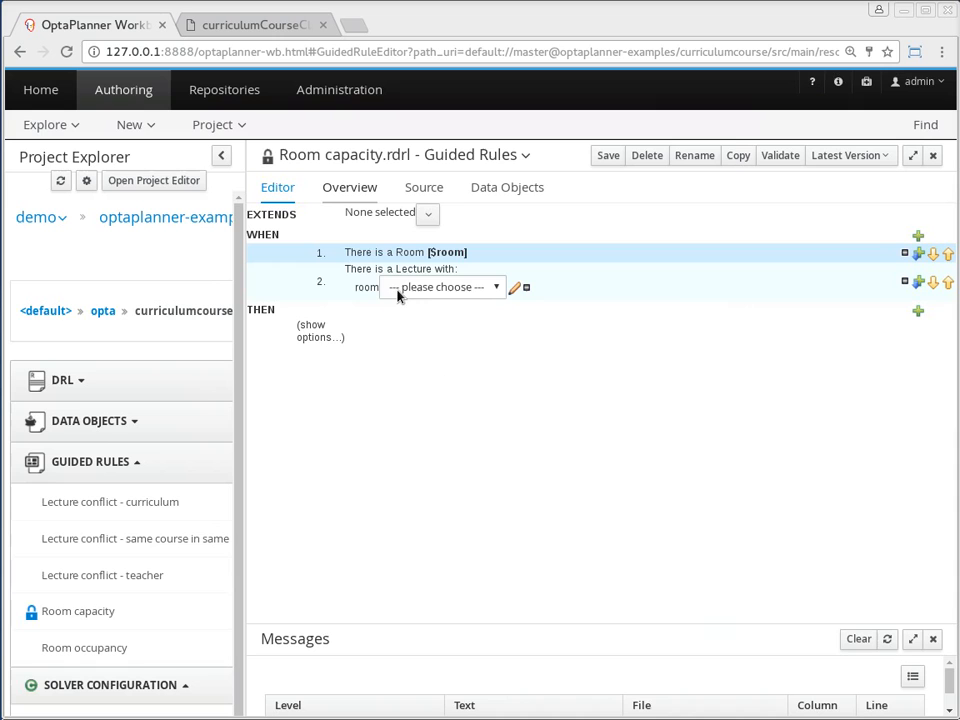
# Set the Lecture's room restriction to equal to the bound variable $room
pyautogui.click(432, 287)
pyautogui.click(407, 324)
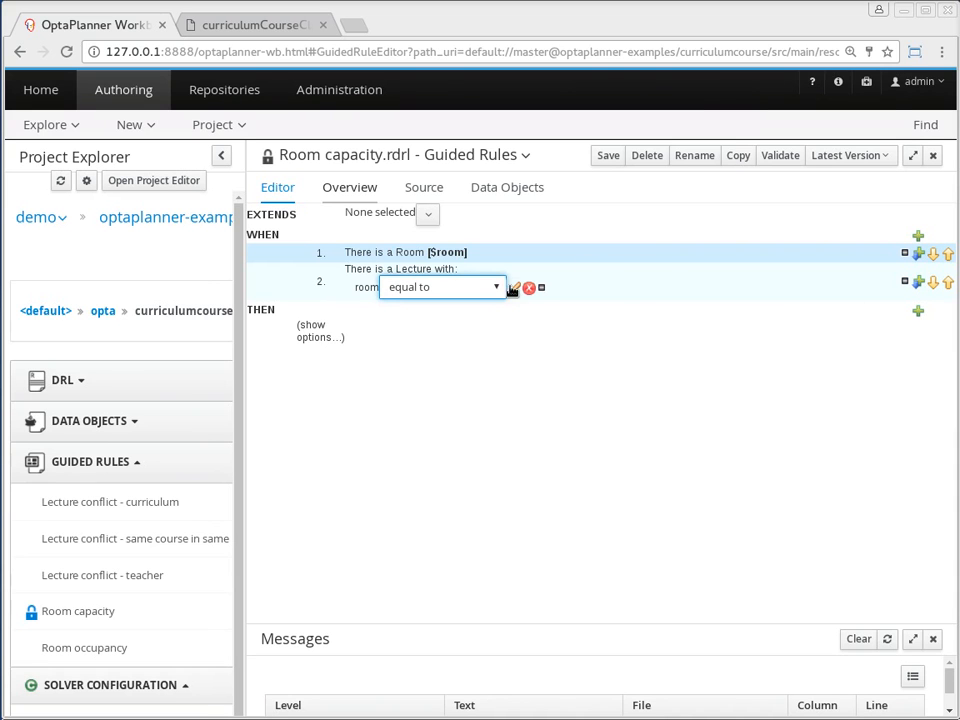
pyautogui.click(514, 287)
pyautogui.click(437, 290)
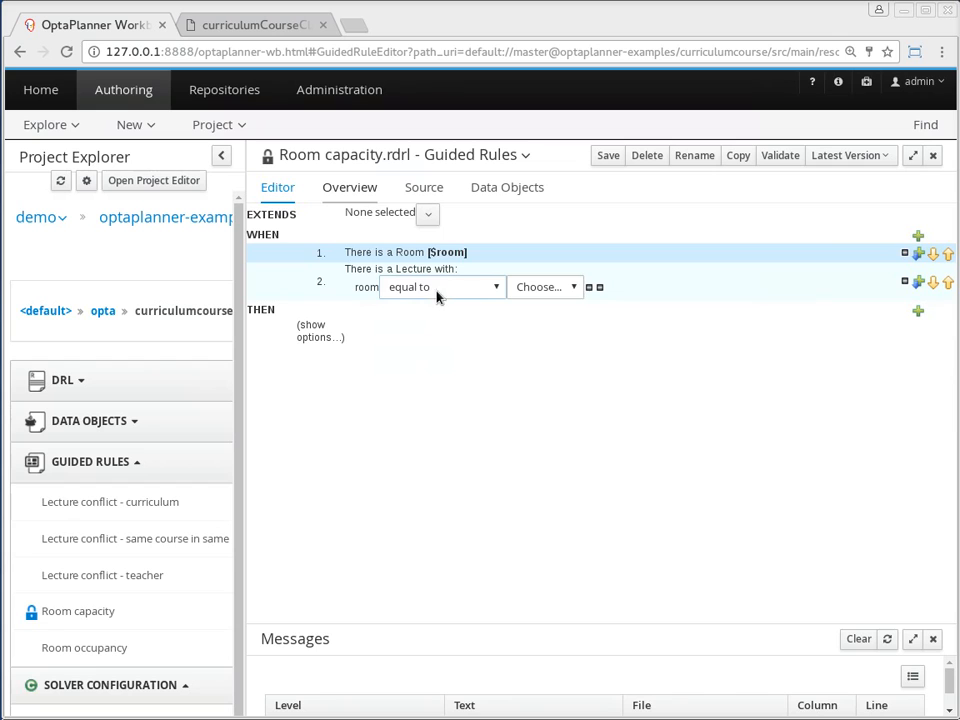
pyautogui.click(527, 292)
pyautogui.click(533, 323)
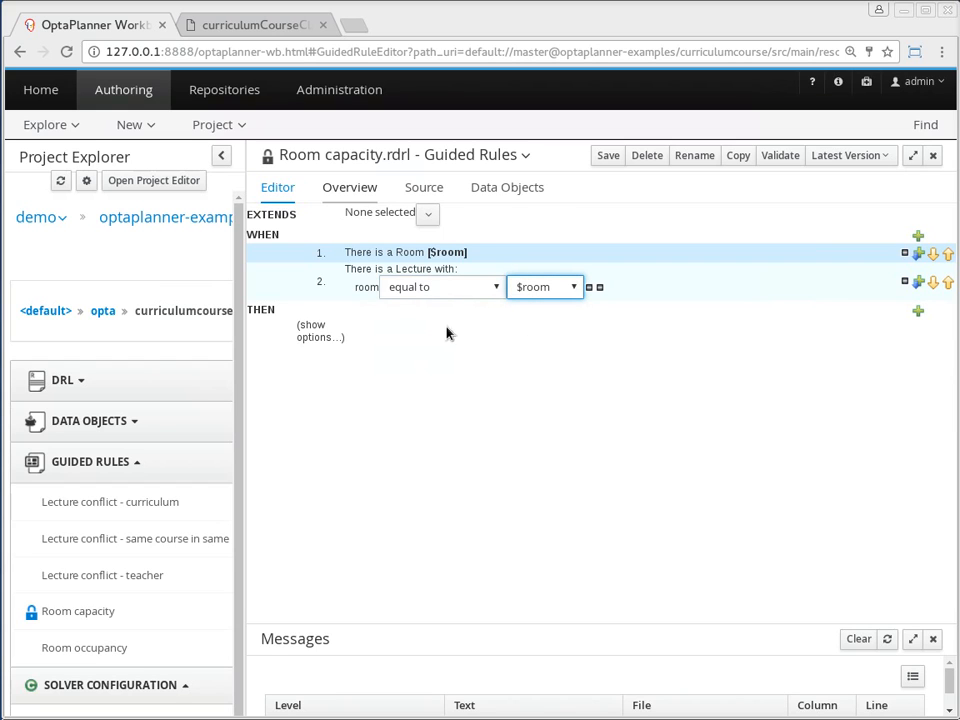
# Add an expression on course.studentSize to the Lecture condition in the rule's WHEN part
pyautogui.click(398, 277)
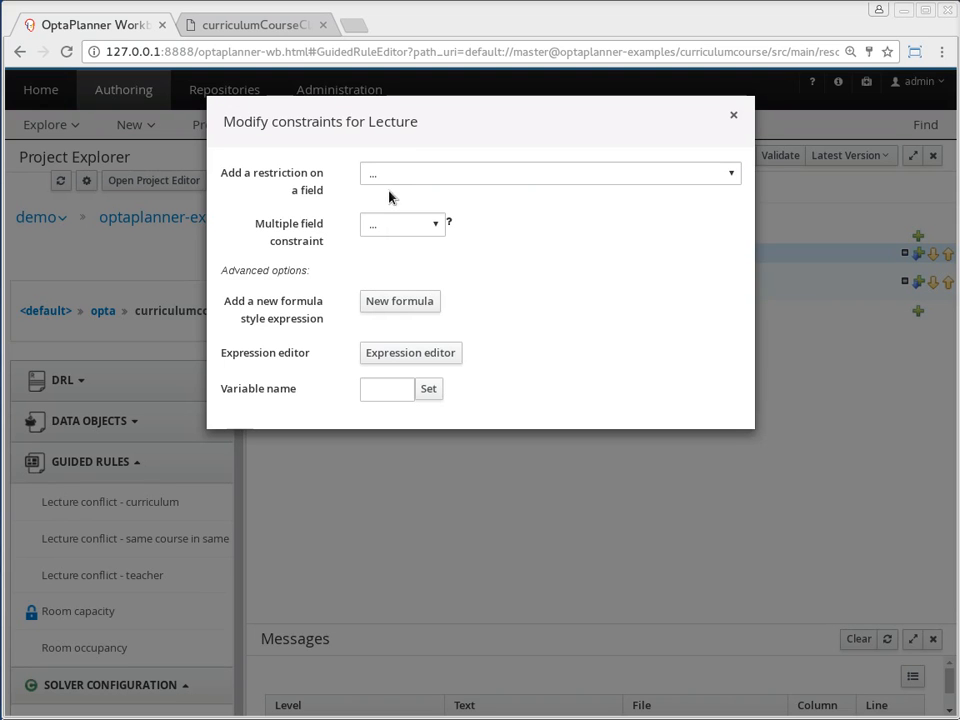
pyautogui.click(410, 352)
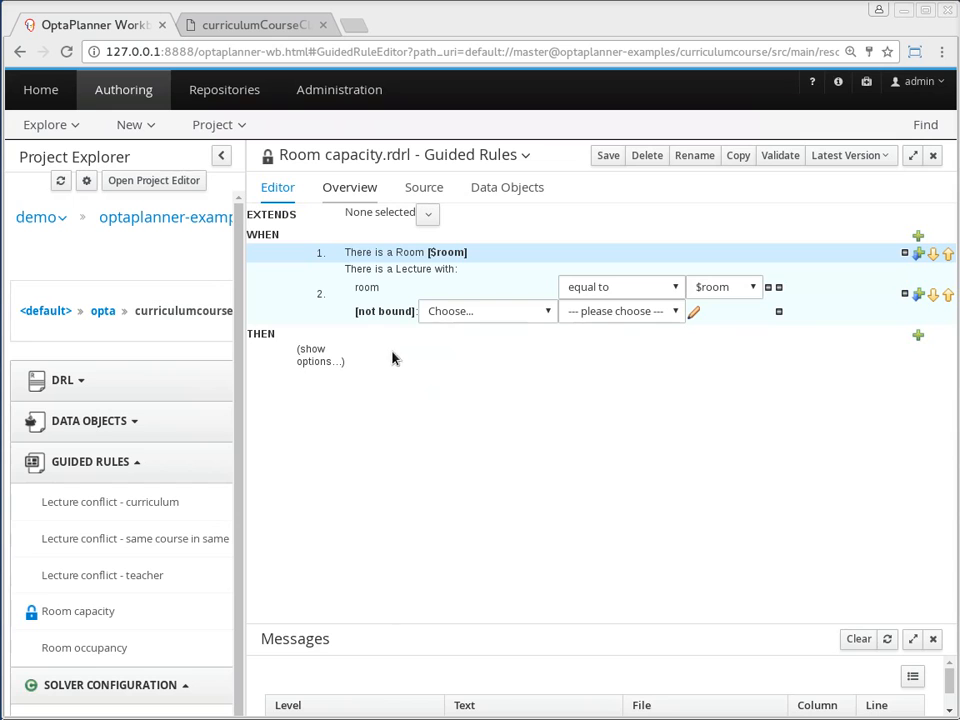
pyautogui.click(455, 313)
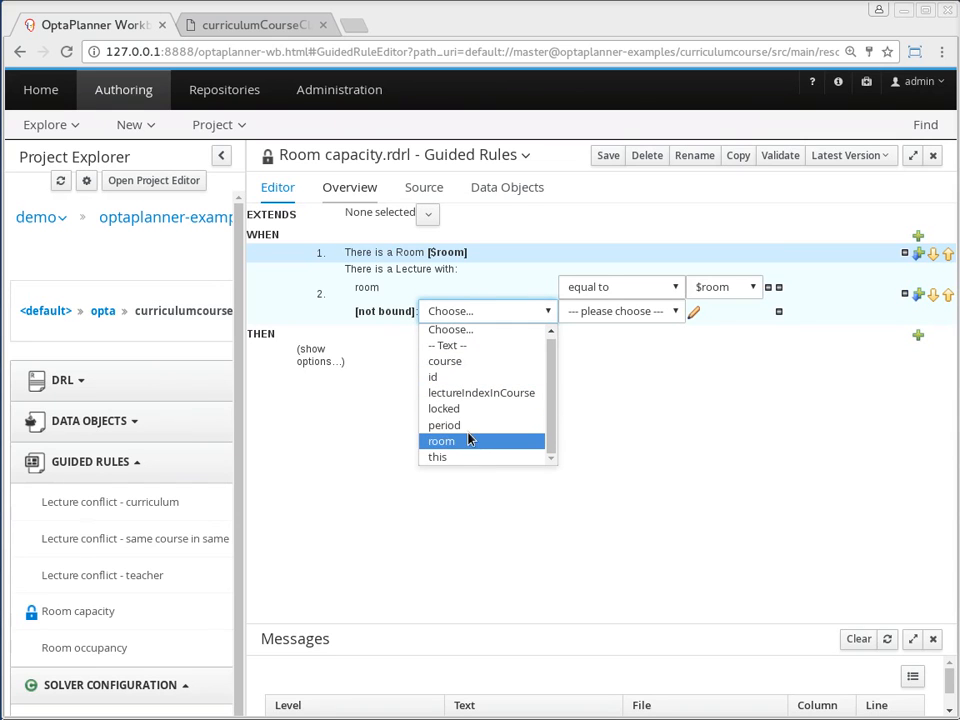
pyautogui.click(463, 362)
pyautogui.click(530, 312)
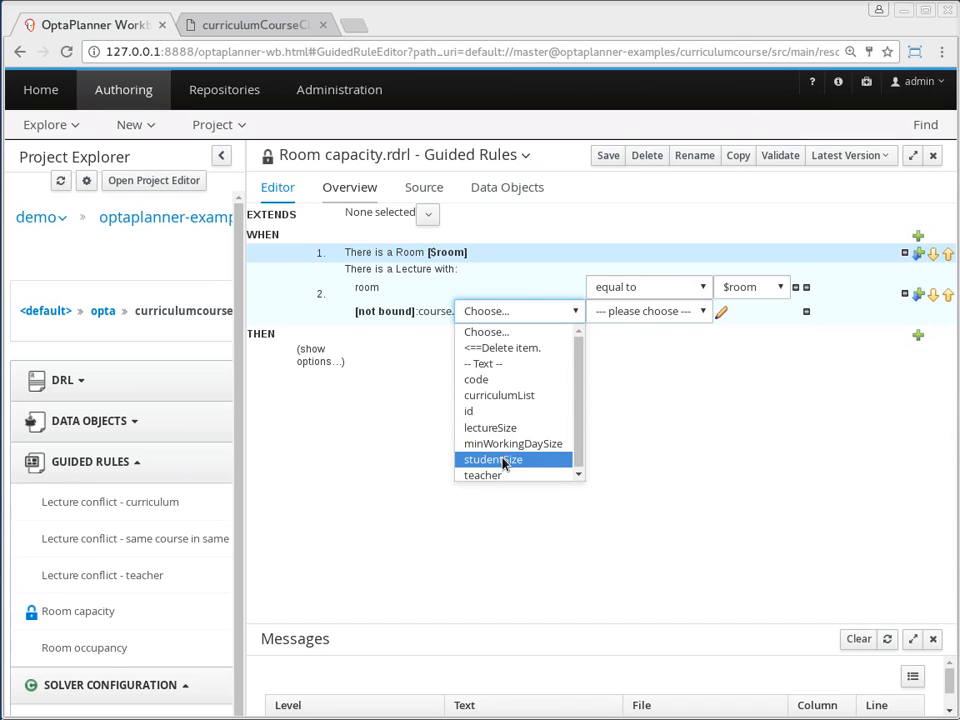
pyautogui.click(505, 460)
# Require the course.studentSize expression to be greater than the expression $room.capacity
pyautogui.click(641, 312)
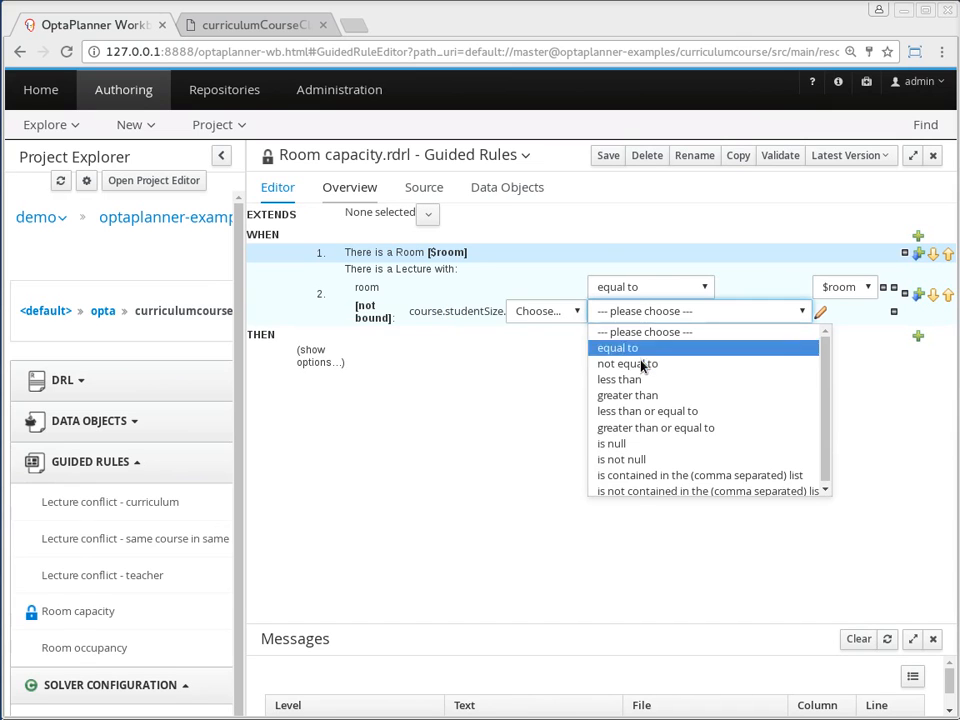
pyautogui.click(648, 396)
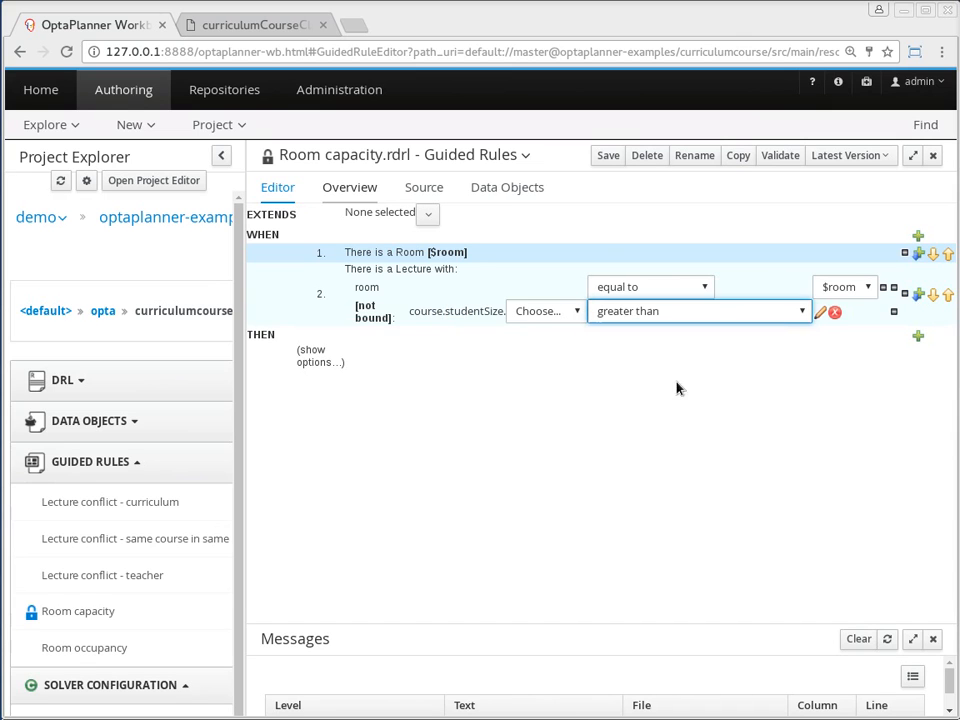
pyautogui.click(819, 312)
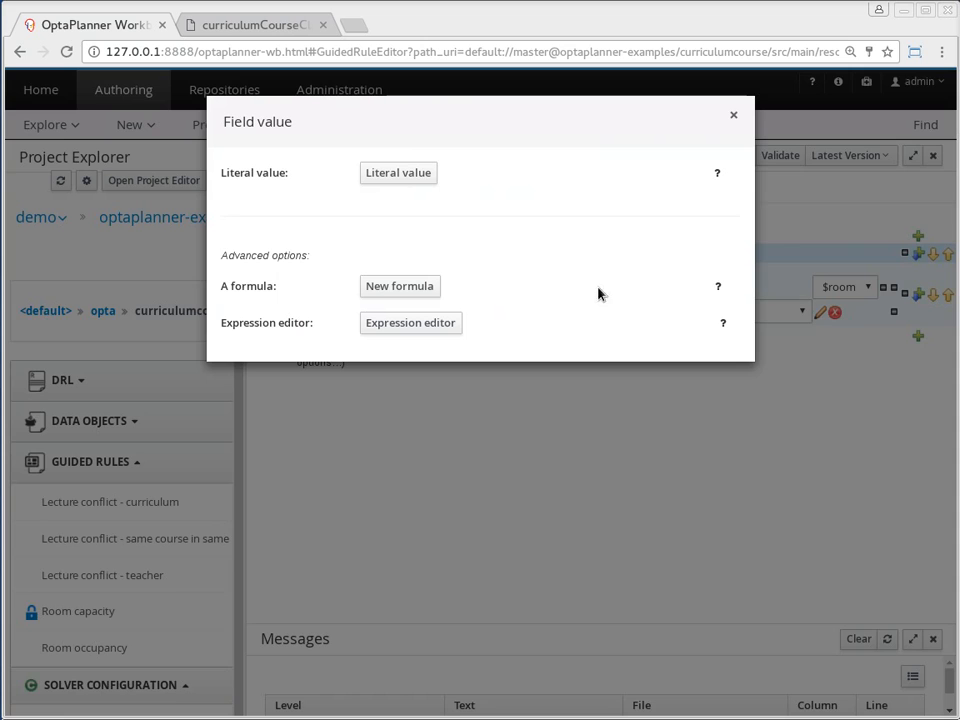
pyautogui.click(378, 321)
pyautogui.click(848, 312)
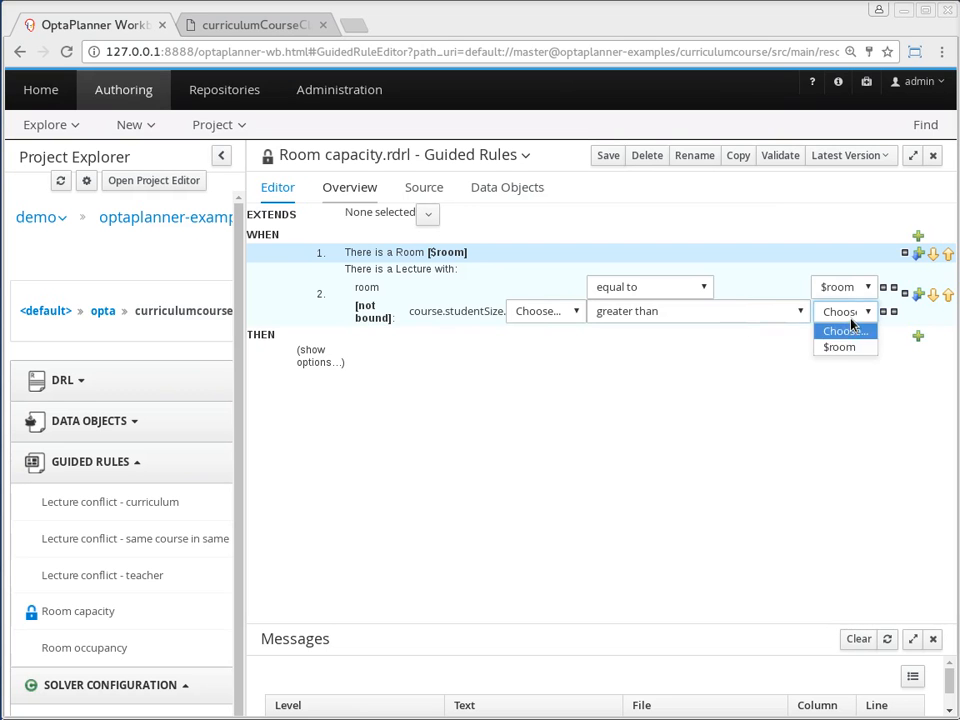
pyautogui.click(838, 348)
pyautogui.click(846, 313)
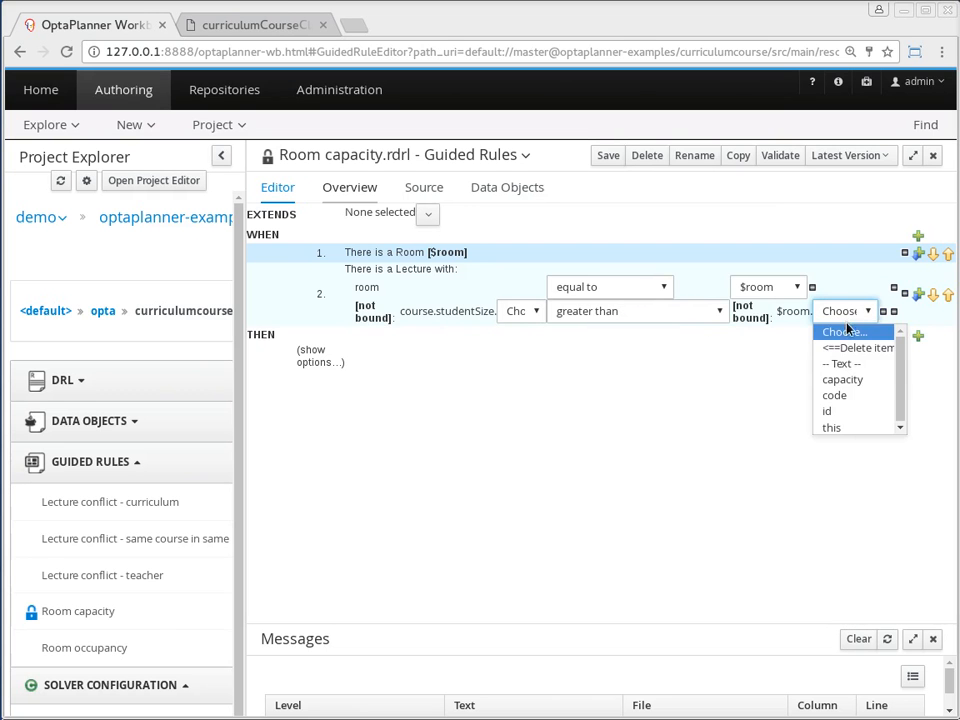
pyautogui.click(846, 380)
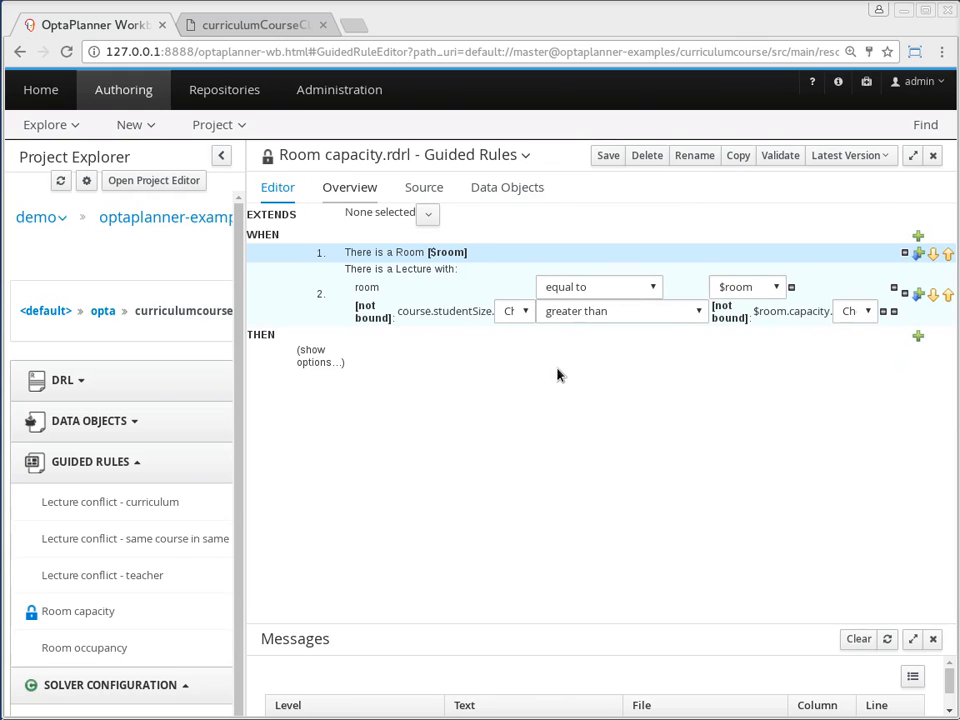
# Add a free form DRL action to the THEN part and begin it with scoreHolder.addHardConstraintMatch(kcontext,
pyautogui.click(917, 336)
pyautogui.scroll(-4, 443, 431)
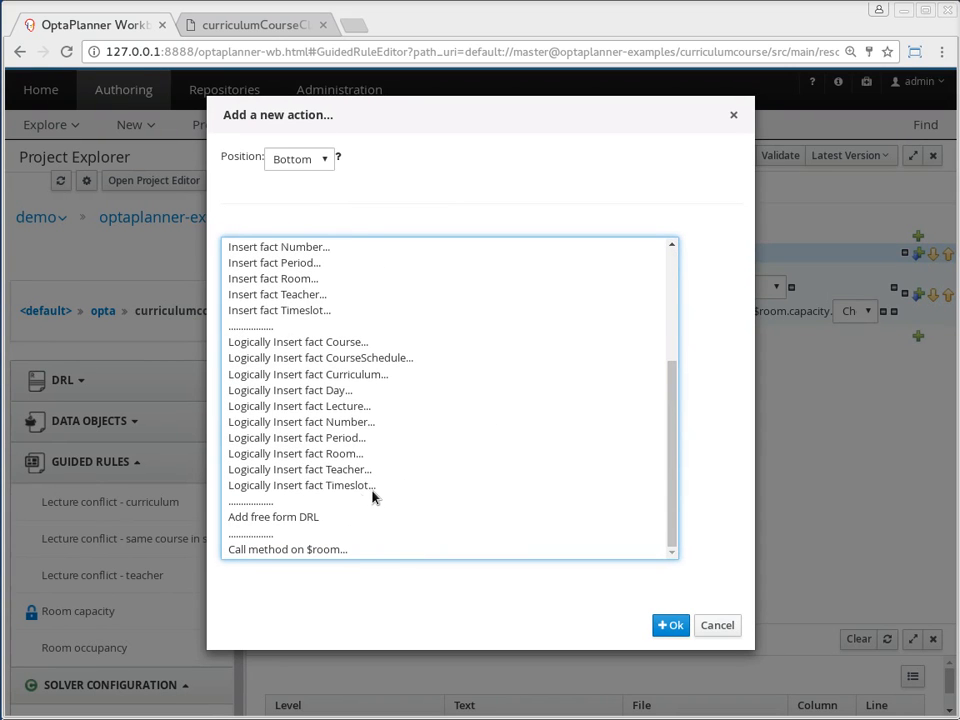
pyautogui.click(312, 517)
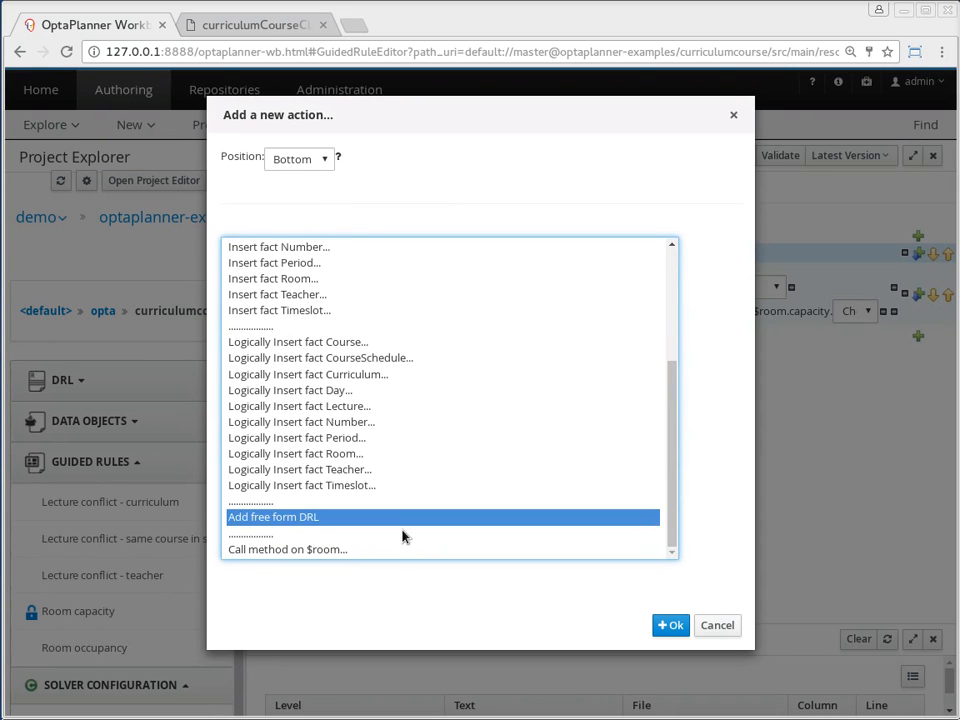
pyautogui.click(668, 625)
pyautogui.write('s')
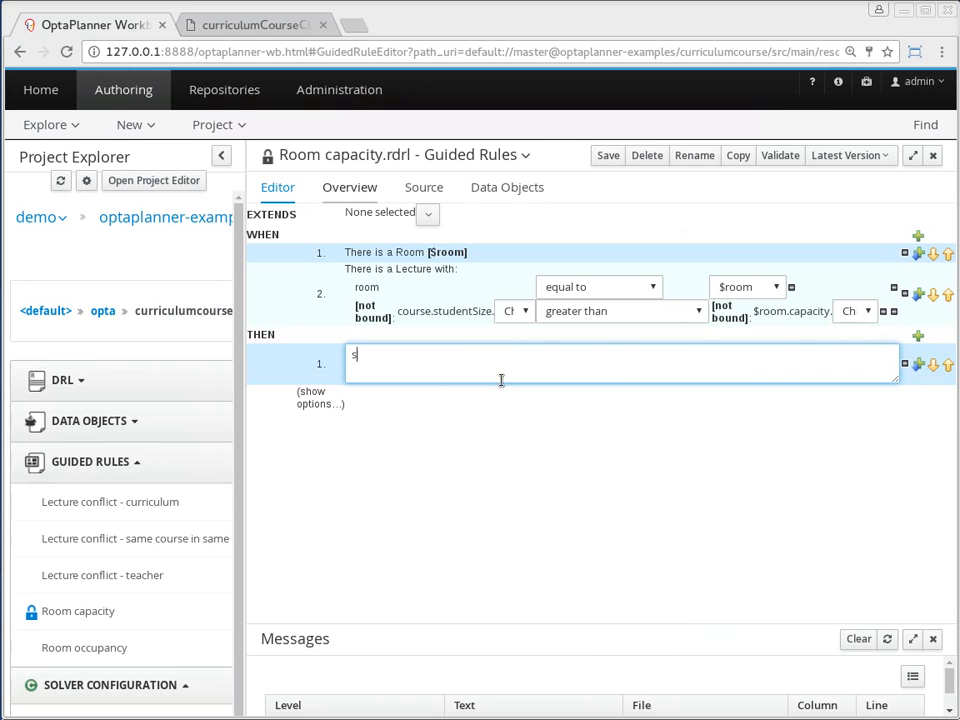
pyautogui.write('coreHolder.addH')
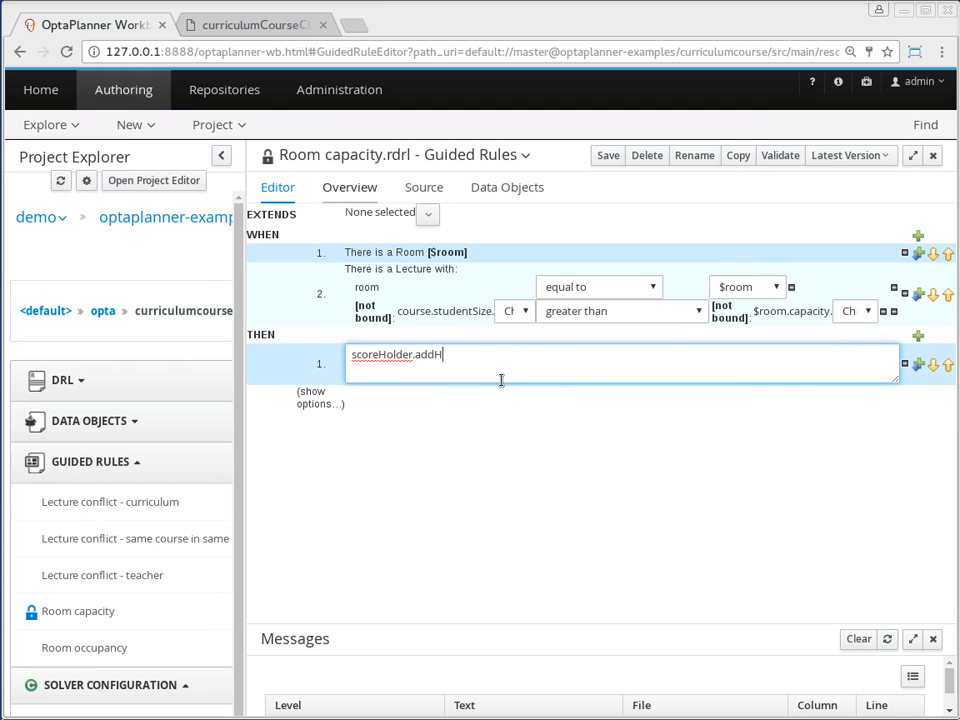
pyautogui.write('ardConstraintMatc')
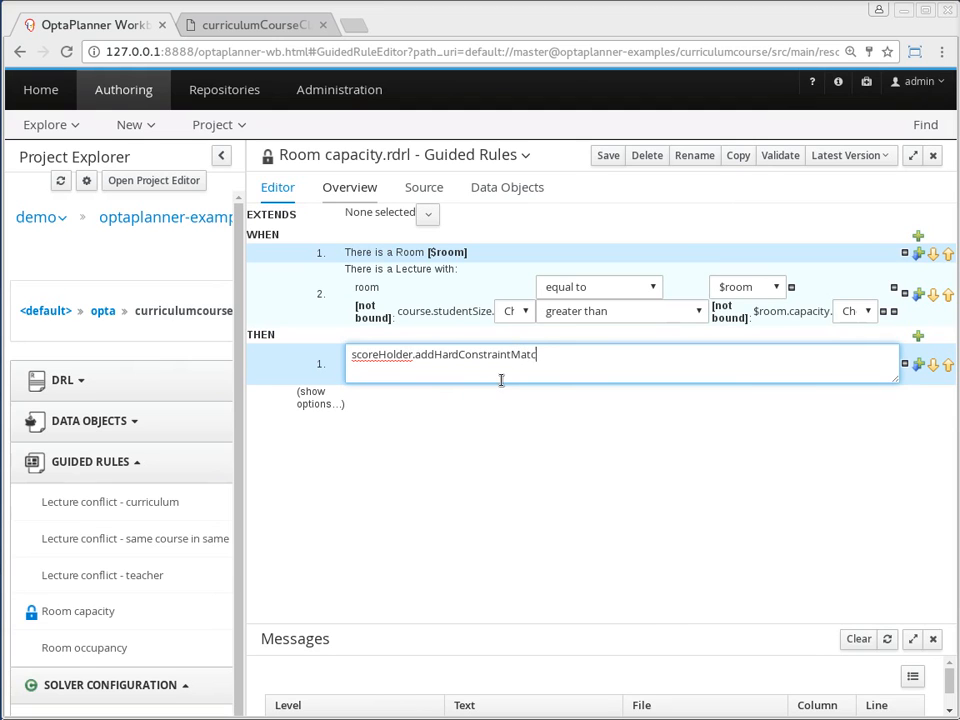
pyautogui.write('h(kcontext,')
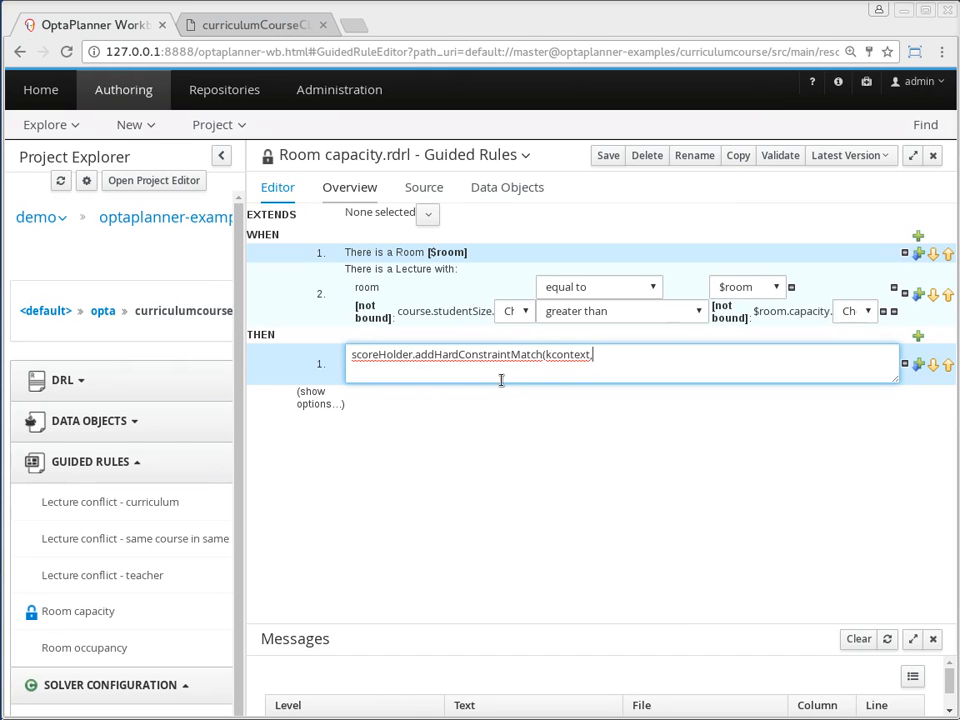
# Bind the course.studentSize expression to a new variable named $studentSize
pyautogui.click(378, 318)
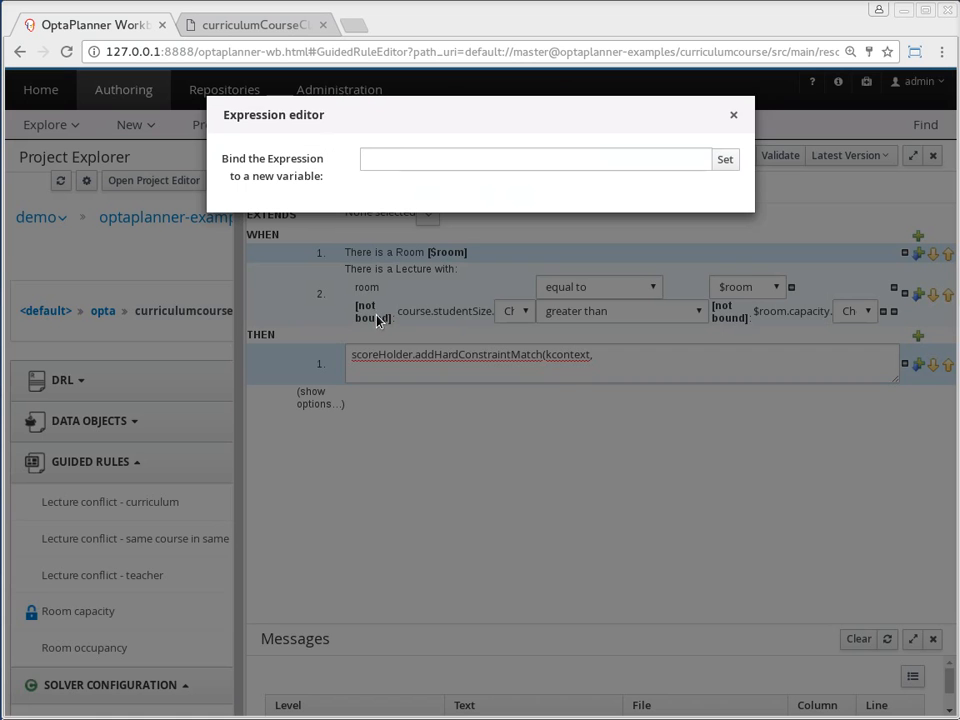
pyautogui.click(396, 159)
pyautogui.write('$')
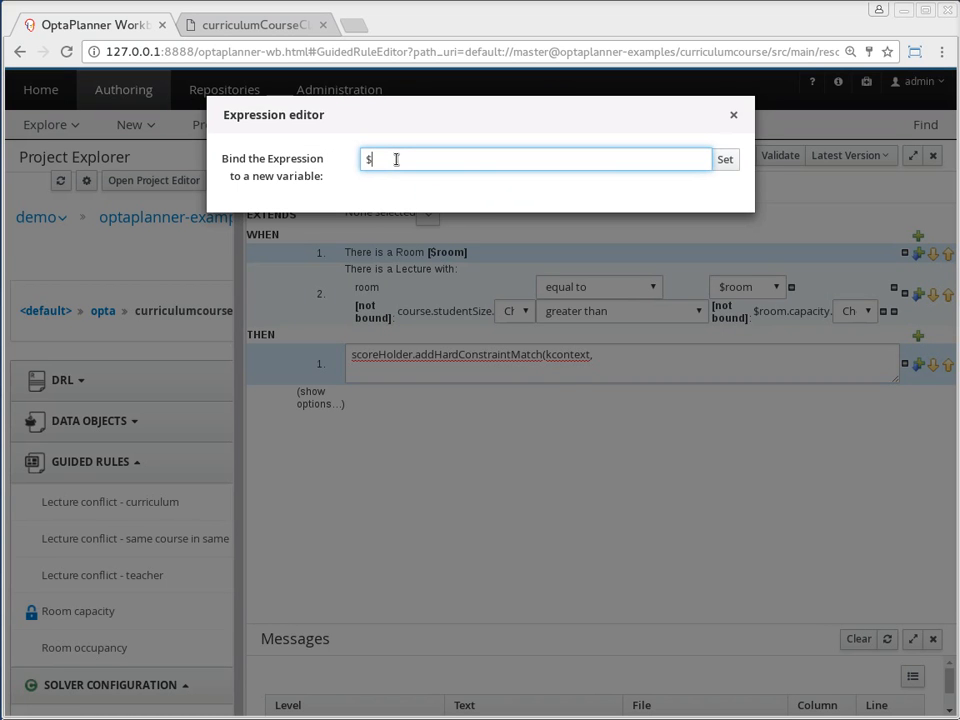
pyautogui.write('studentSize')
pyautogui.hotkey('ctrl', 'a')
pyautogui.click(725, 162)
# Complete the DRL action with $room.capacity-$studentSize); and save the Room capacity rule
pyautogui.click(624, 360)
pyautogui.write('$')
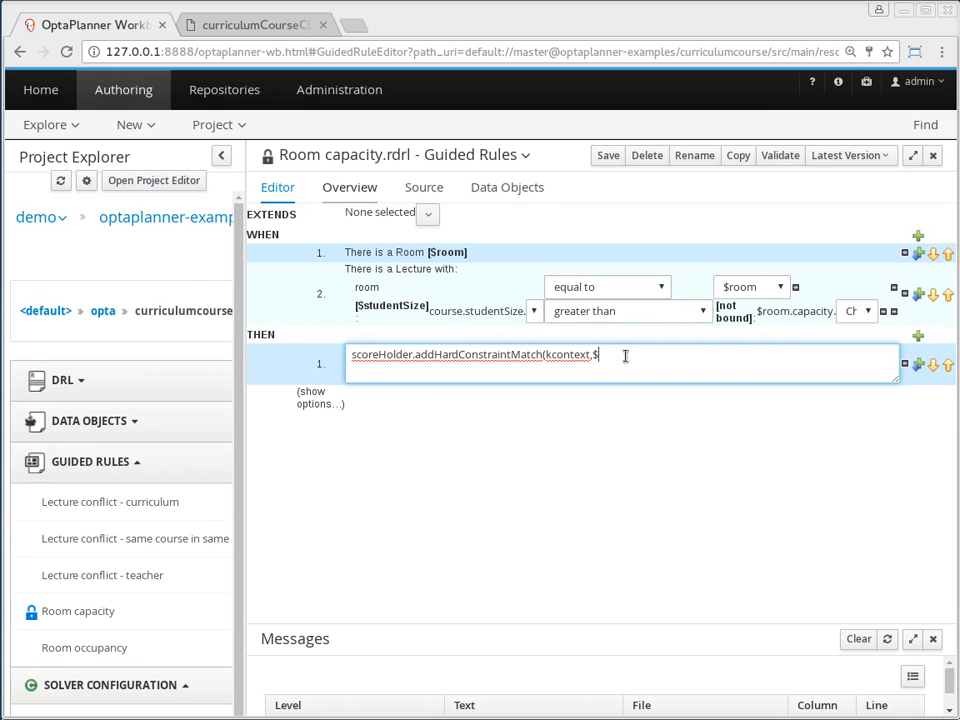
pyautogui.write('room.capacity-$studentSize);')
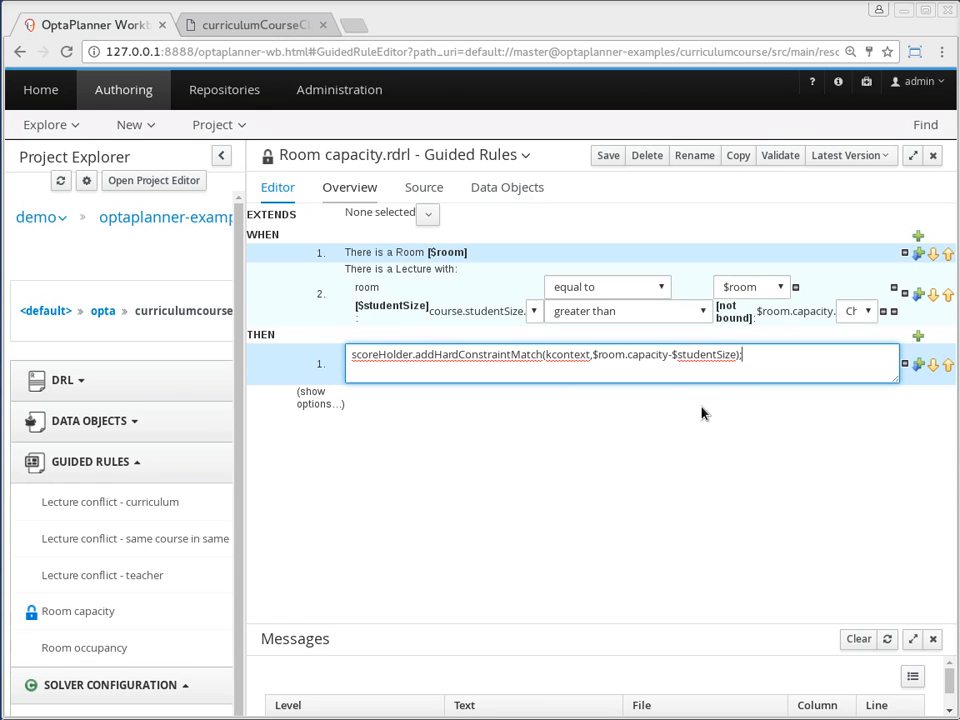
pyautogui.click(610, 158)
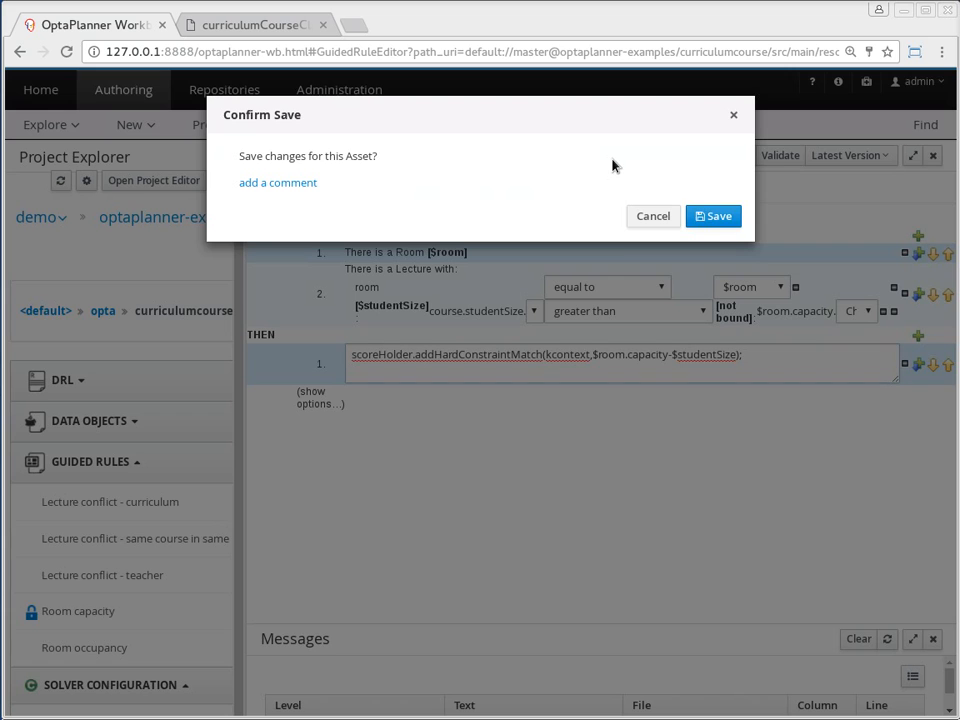
pyautogui.click(716, 216)
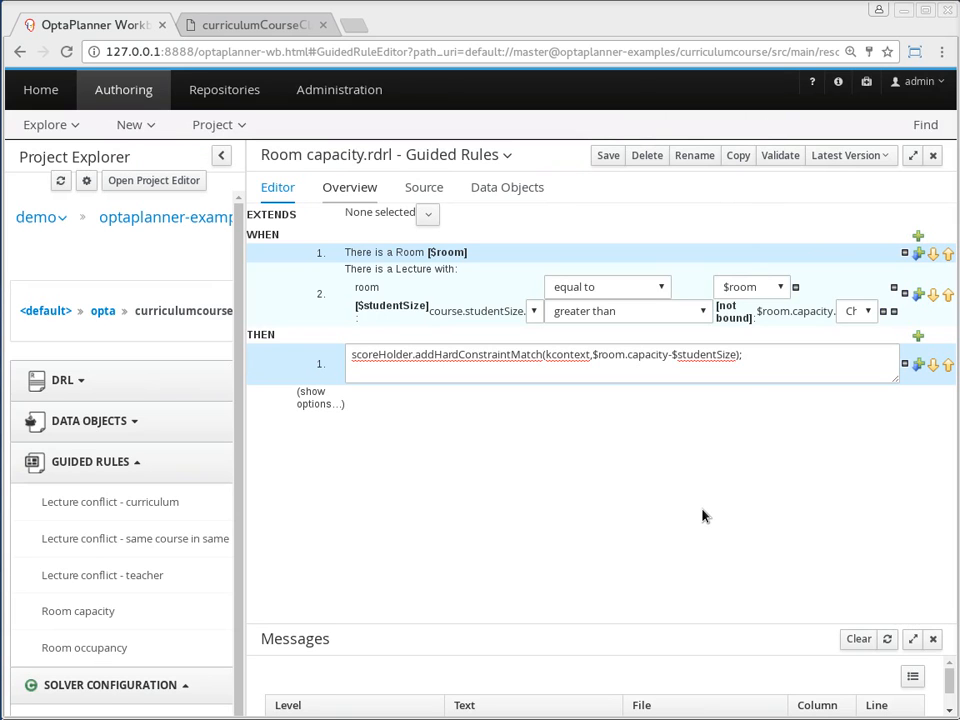
# Switch to Advanced REST client and open the saved submitSolution request
pyautogui.hotkey('alt', 'Tab')
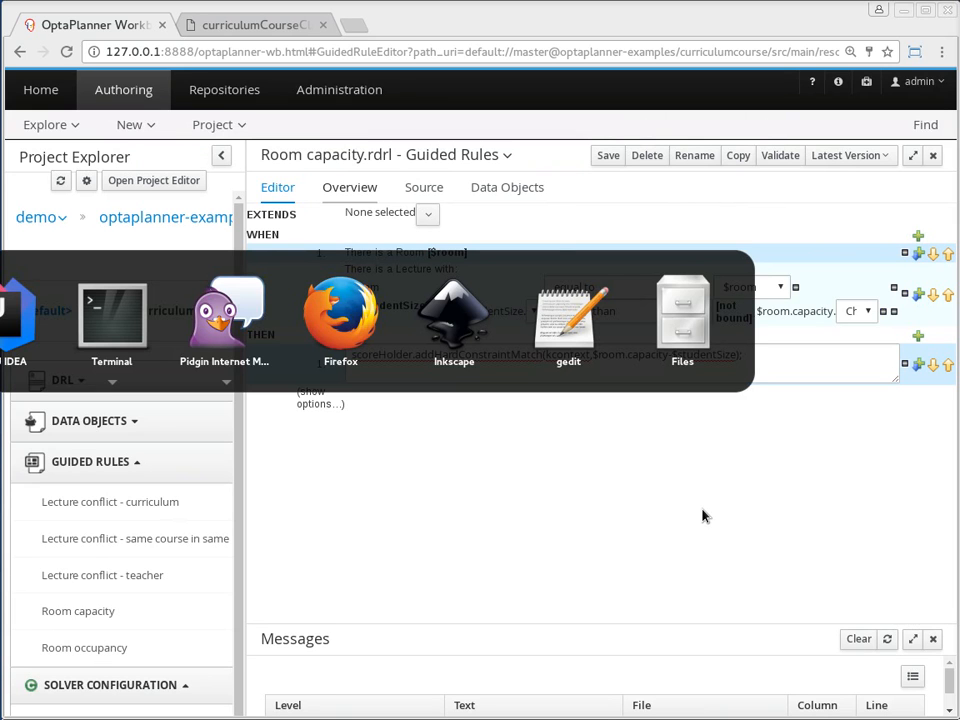
pyautogui.hotkey('alt', 'Tab')
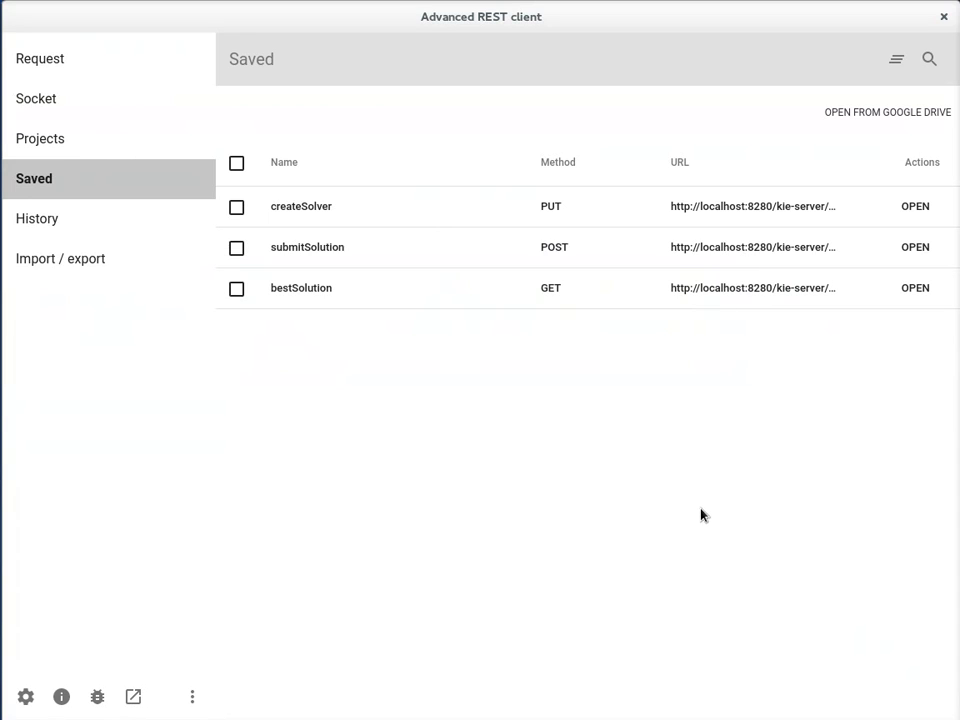
pyautogui.click(916, 249)
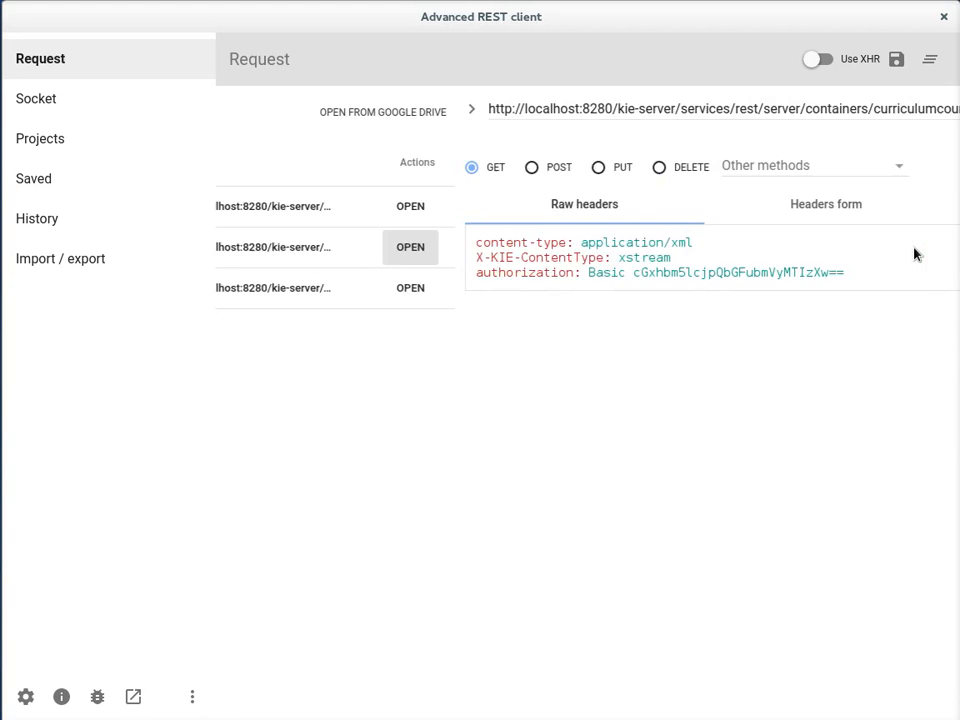
# Examine the planning problem XML in the submitSolution request body, including its courses, days, periods and lectures
pyautogui.scroll(-2, 640, 433)
pyautogui.scroll(-10, 640, 433)
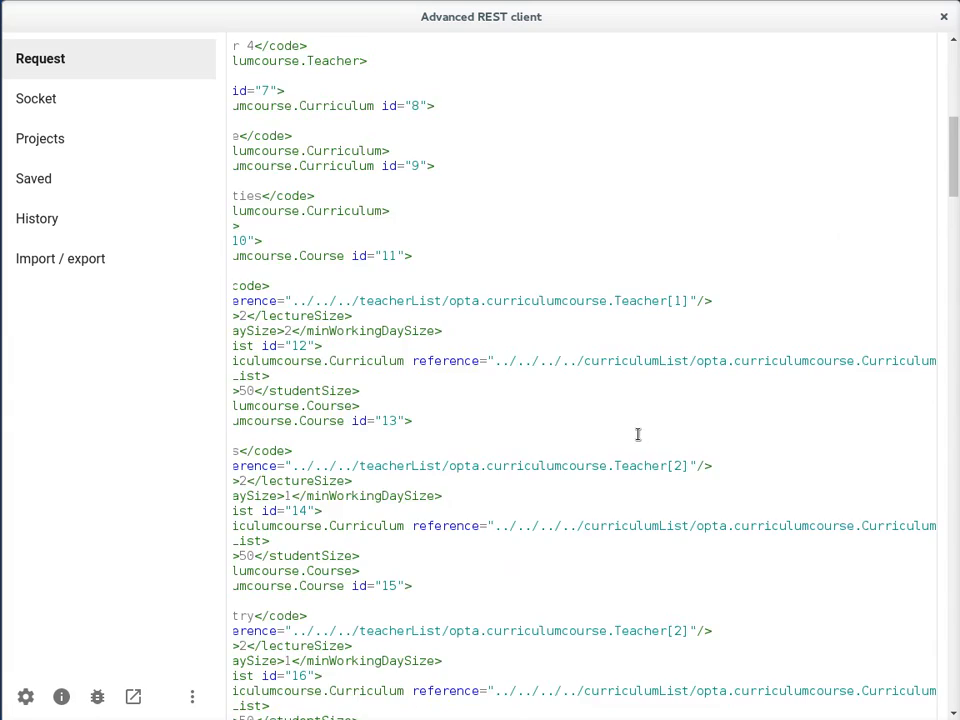
pyautogui.scroll(-5, 638, 432)
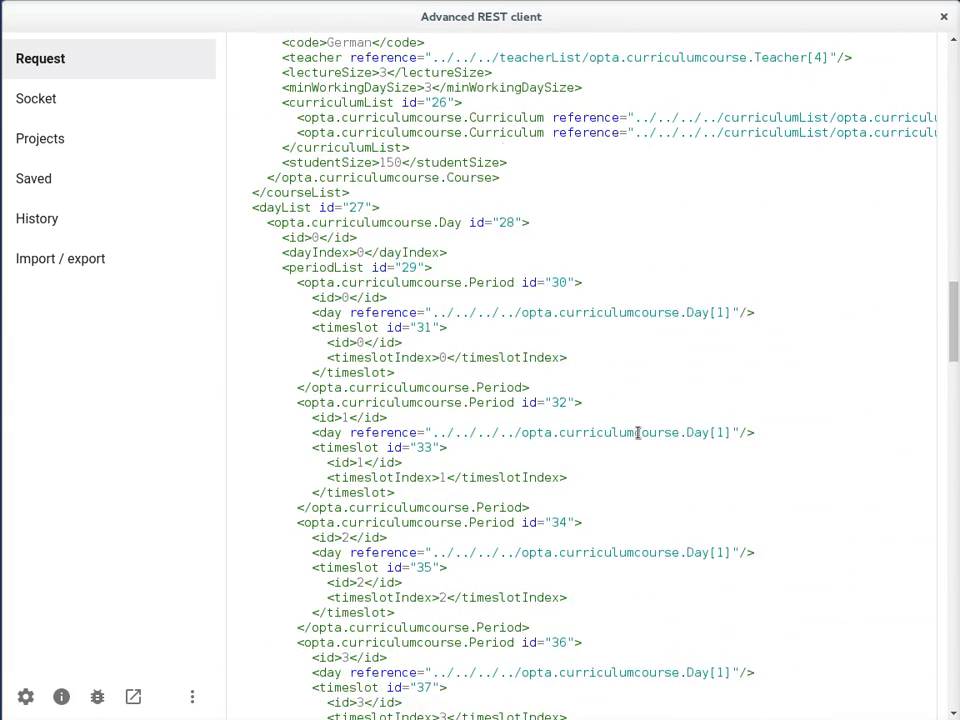
pyautogui.scroll(-12, 638, 432)
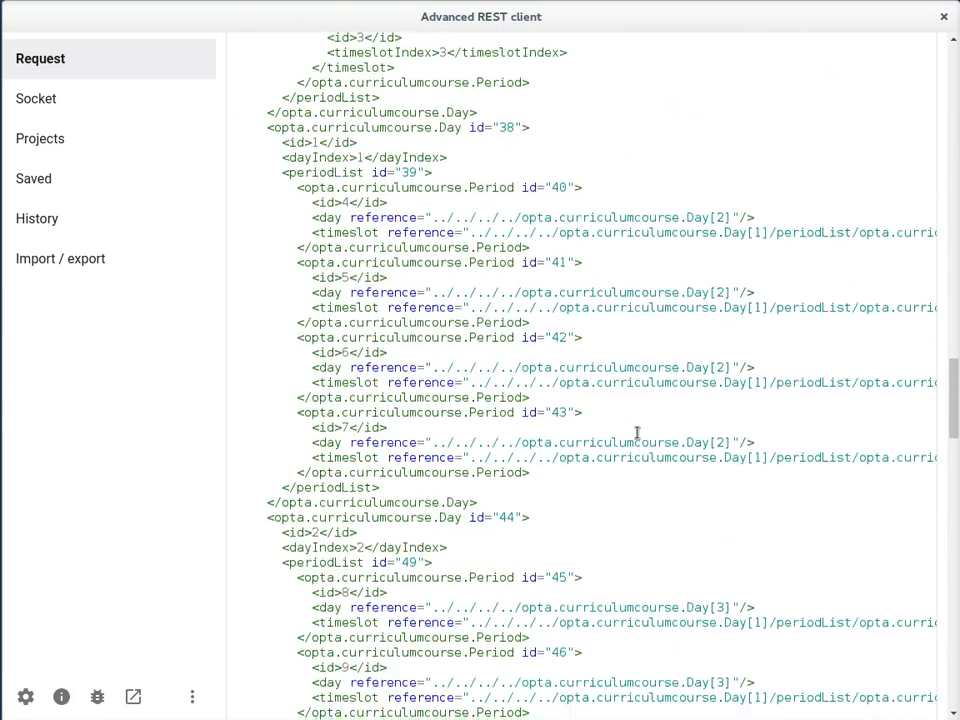
pyautogui.scroll(-10, 638, 432)
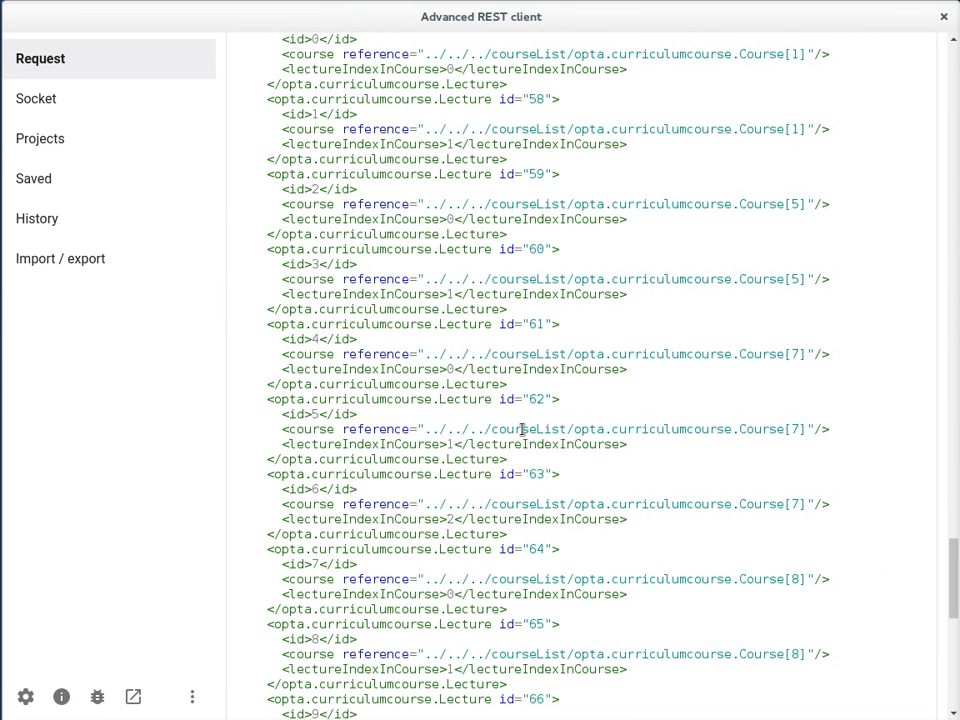
pyautogui.scroll(20, 522, 429)
pyautogui.scroll(15, 600, 313)
pyautogui.hscroll(3, 598, 313)
pyautogui.hscroll(-3, 598, 313)
pyautogui.scroll(-20, 600, 345)
pyautogui.scroll(-20, 603, 374)
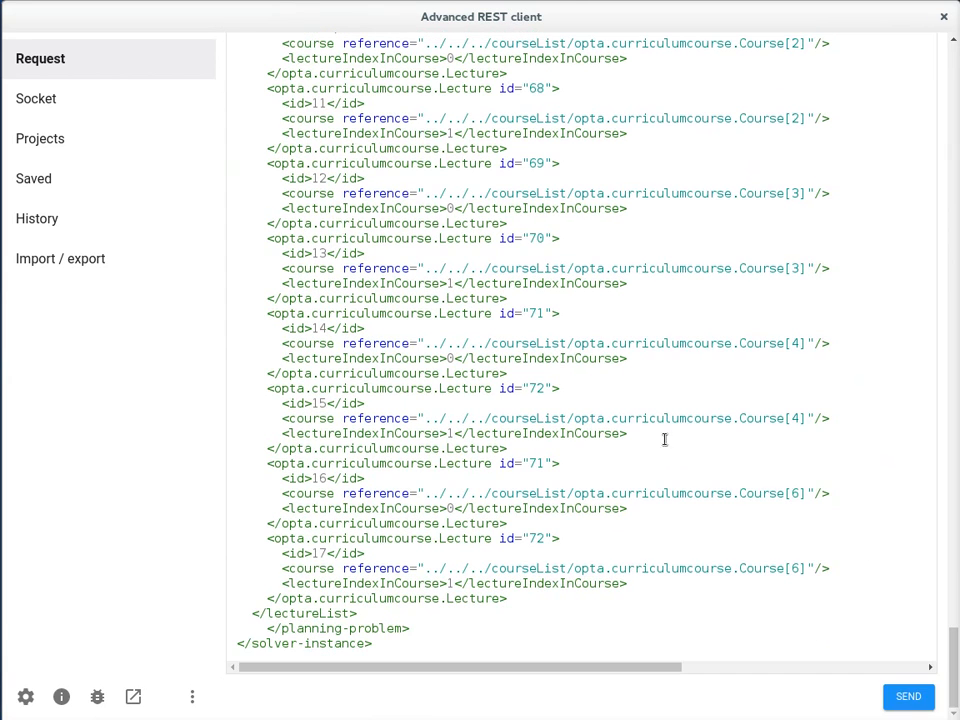
# Send the submitSolution request to curriculumCourseSolver and review the server's response
pyautogui.click(905, 698)
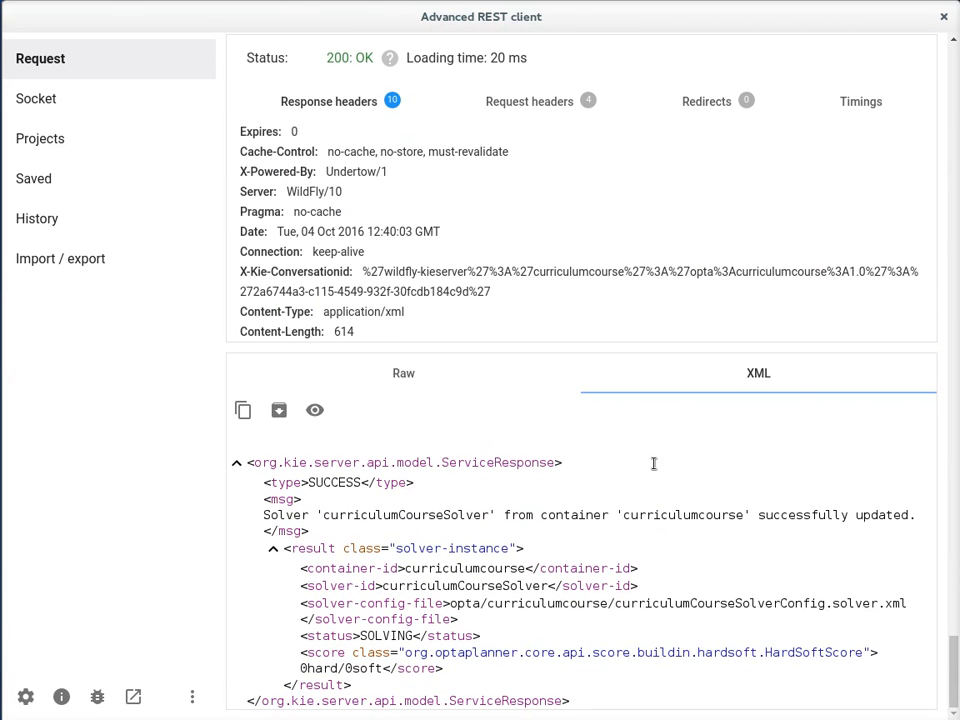
pyautogui.scroll(15, 439, 517)
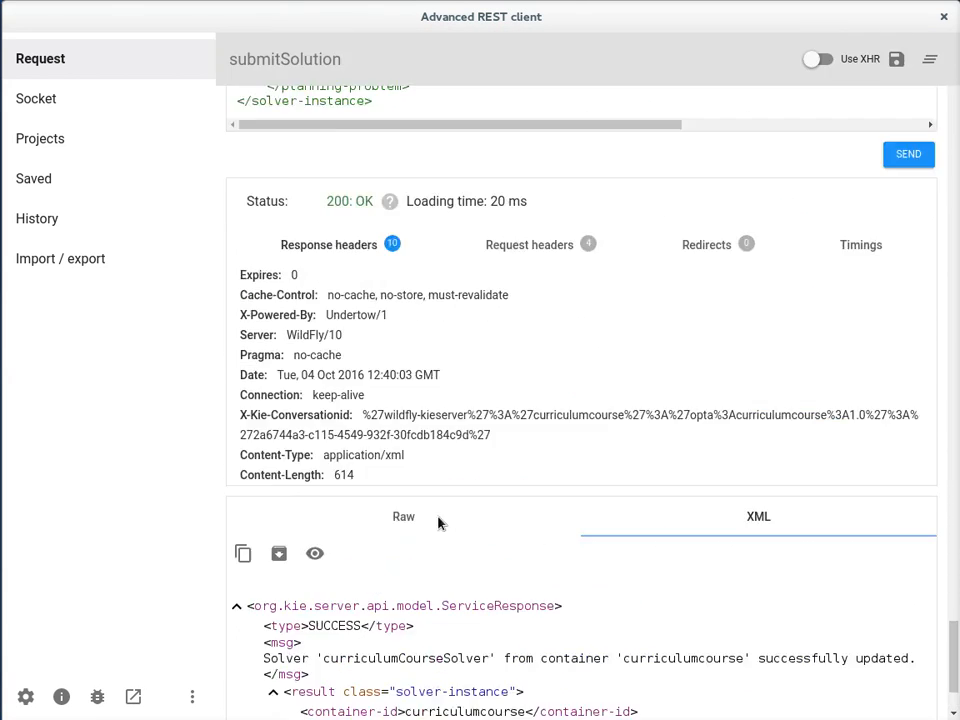
pyautogui.rightClick(439, 519)
pyautogui.click(395, 390)
pyautogui.scroll(20, 395, 390)
pyautogui.hscroll(5, 395, 390)
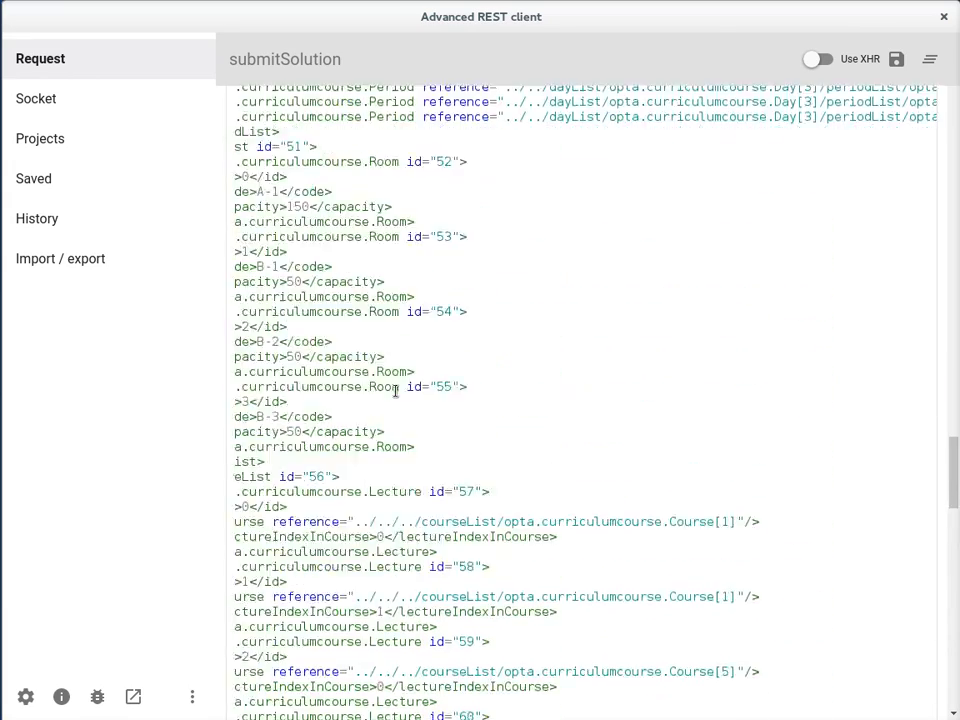
# Open the saved bestSolution request and send it to retrieve the best solution from curriculumCourseSolver
pyautogui.click(36, 184)
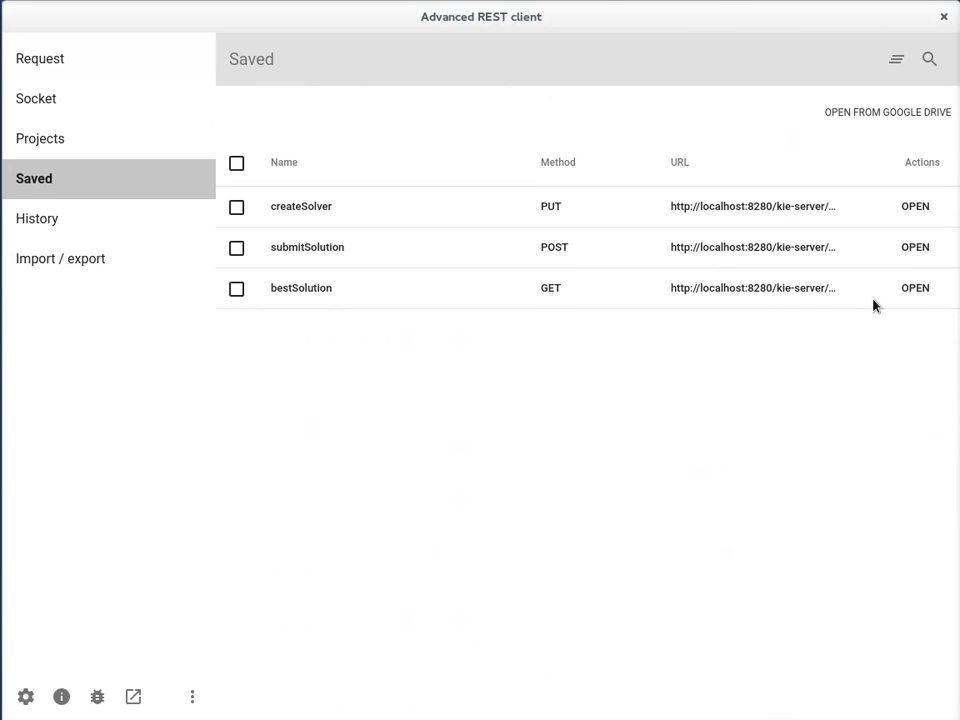
pyautogui.click(907, 290)
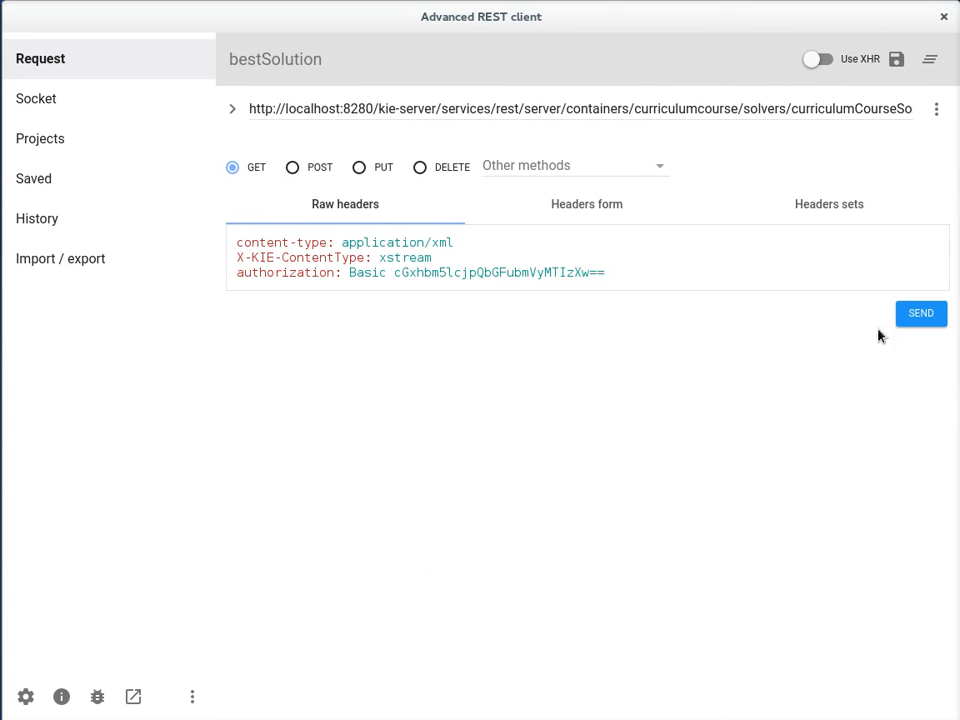
pyautogui.click(910, 314)
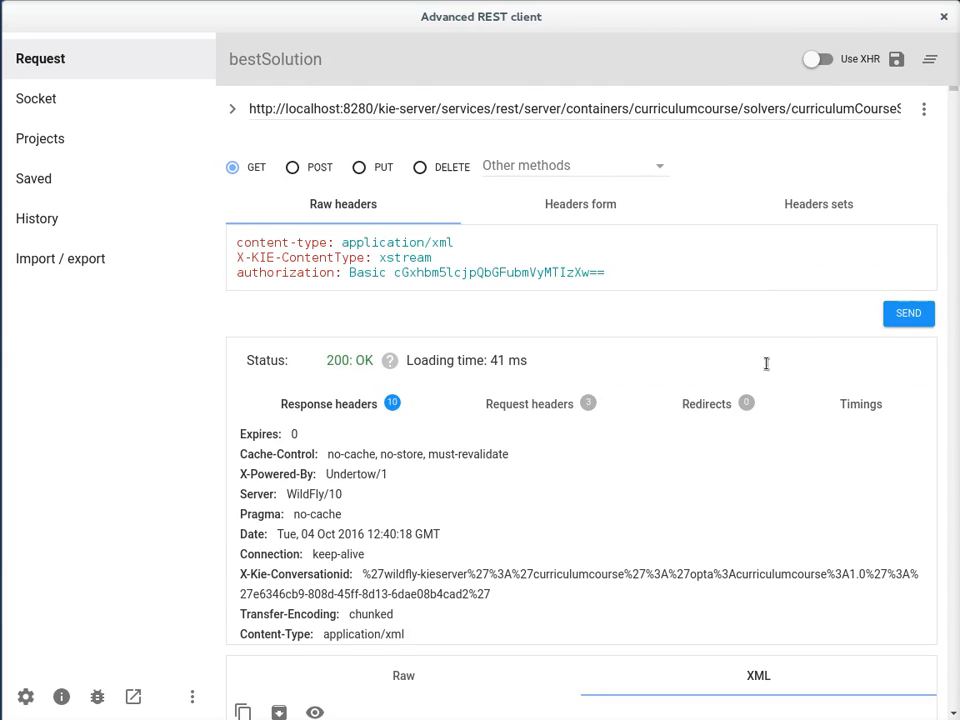
# Examine the bestSolution response XML, including the solver status, the score, and the period and room assigned to each lecture
pyautogui.scroll(-5, 761, 377)
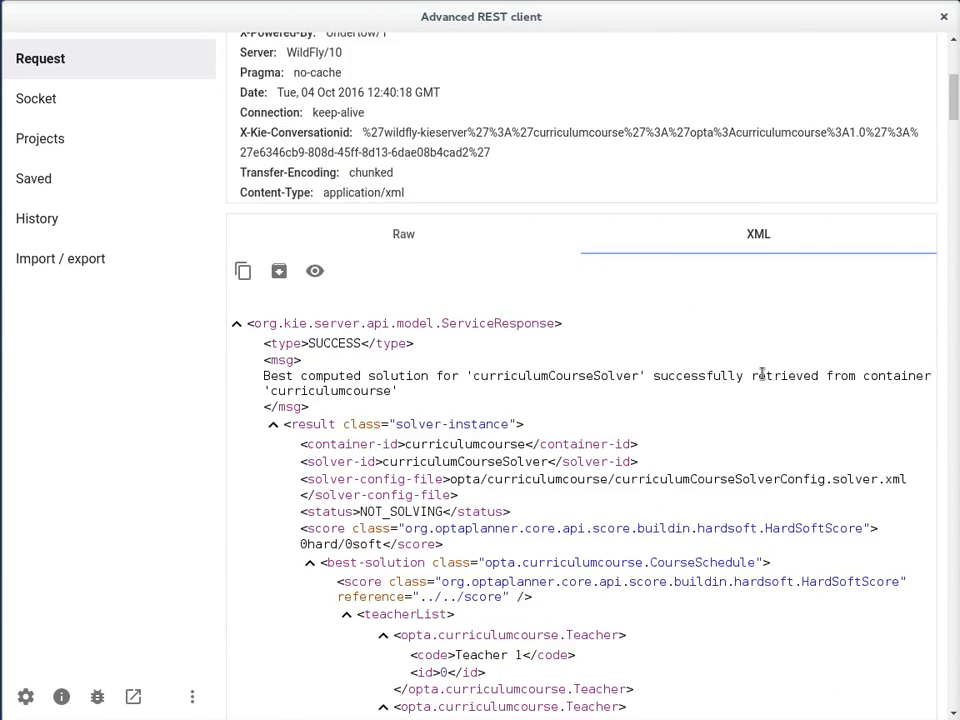
pyautogui.scroll(-15, 761, 374)
pyautogui.scroll(-15, 761, 380)
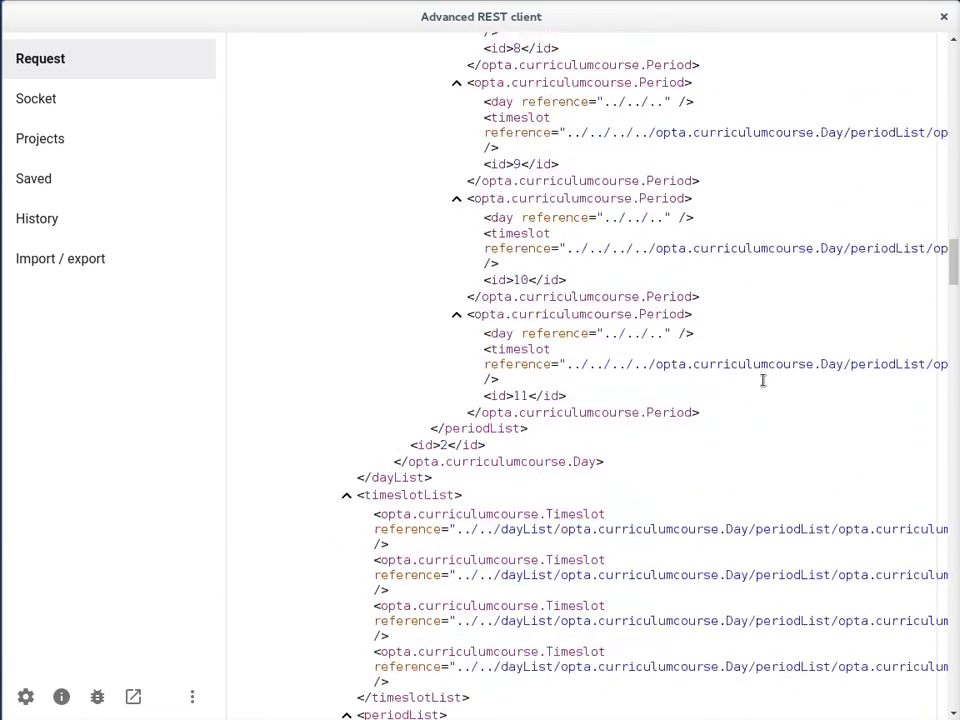
pyautogui.scroll(-5, 761, 380)
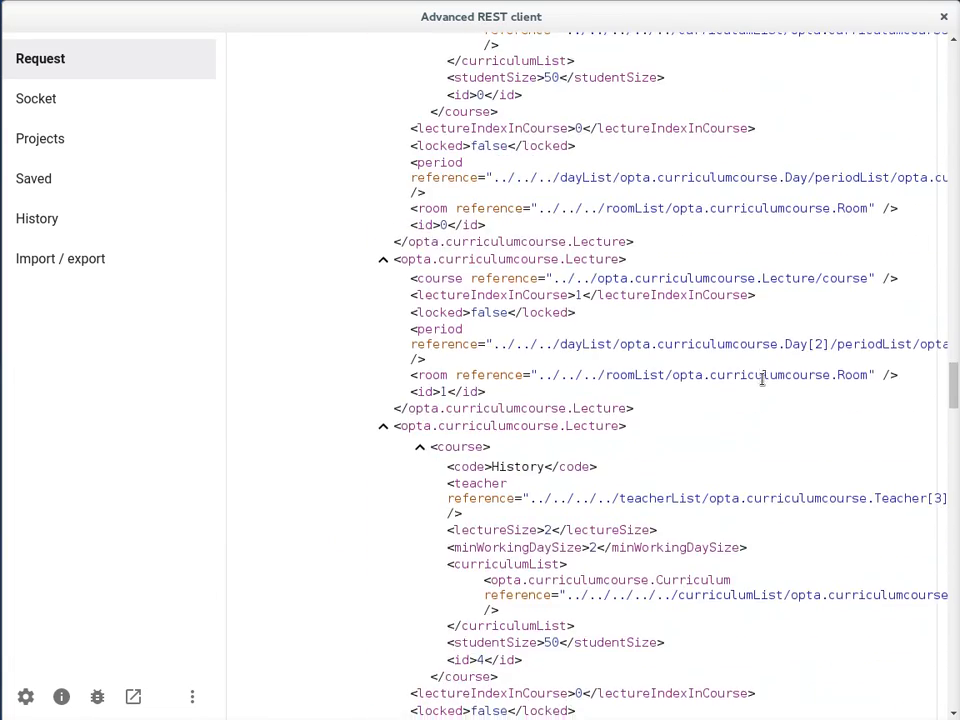
pyautogui.scroll(4, 761, 380)
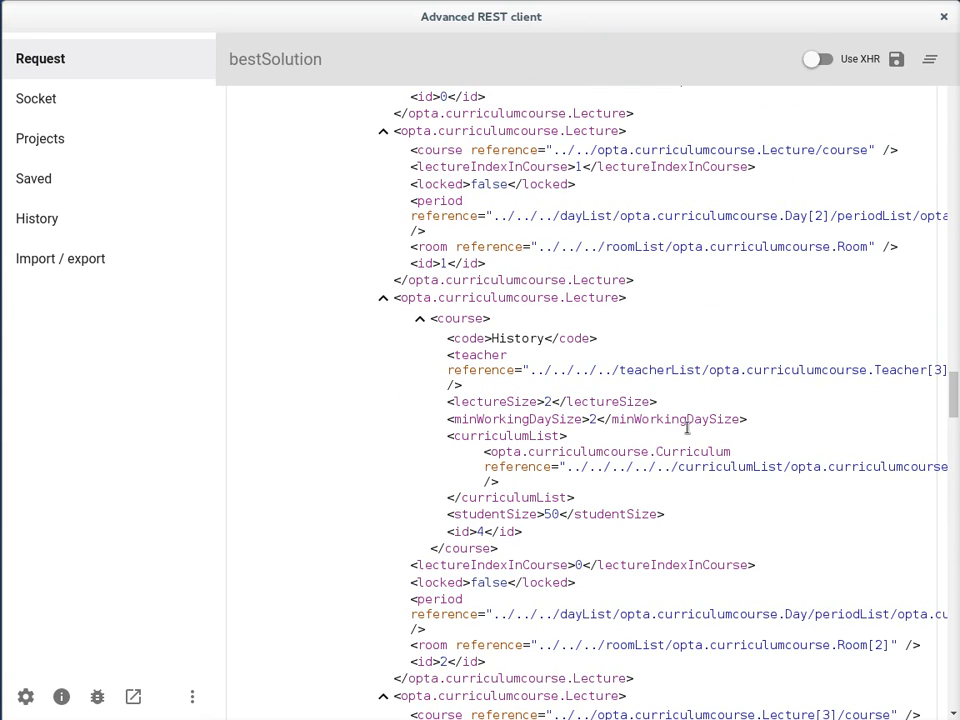
pyautogui.scroll(-3, 664, 439)
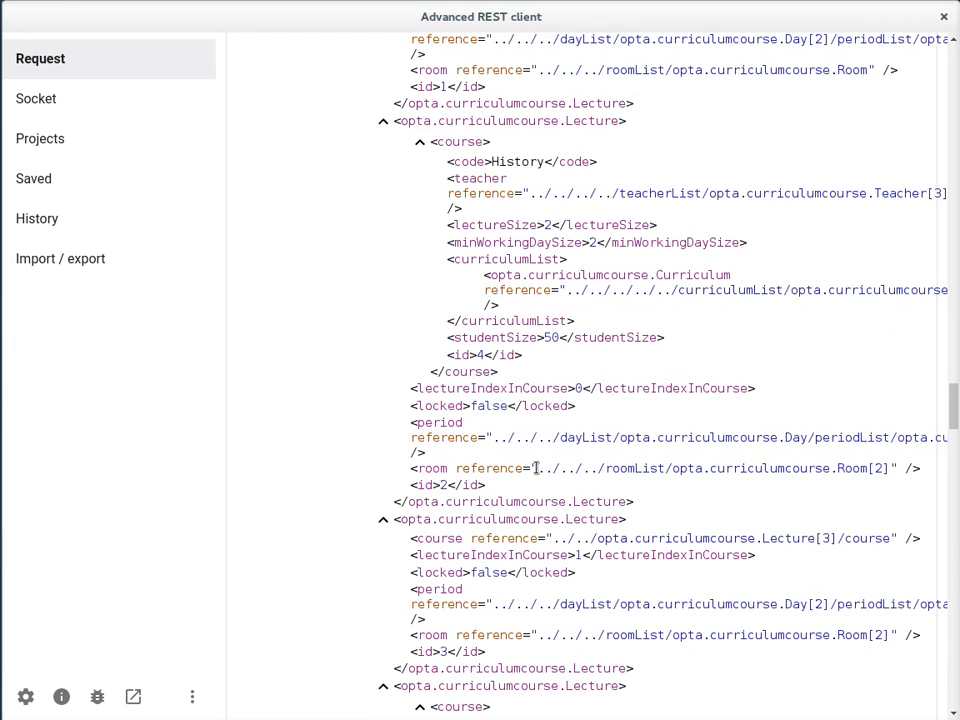
pyautogui.scroll(3, 581, 456)
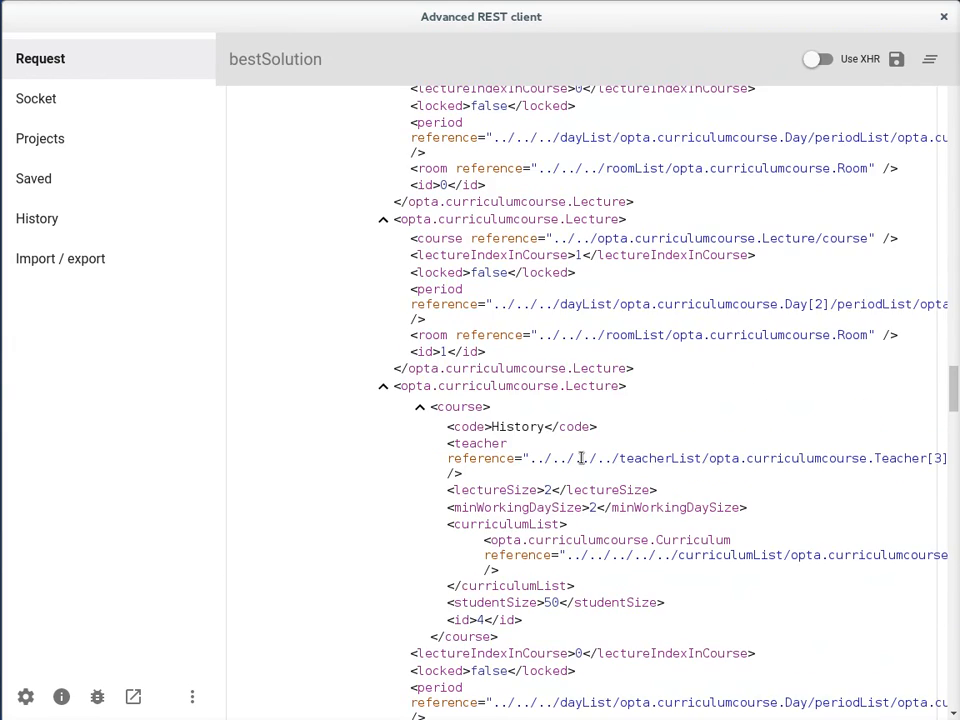
pyautogui.scroll(-5, 581, 458)
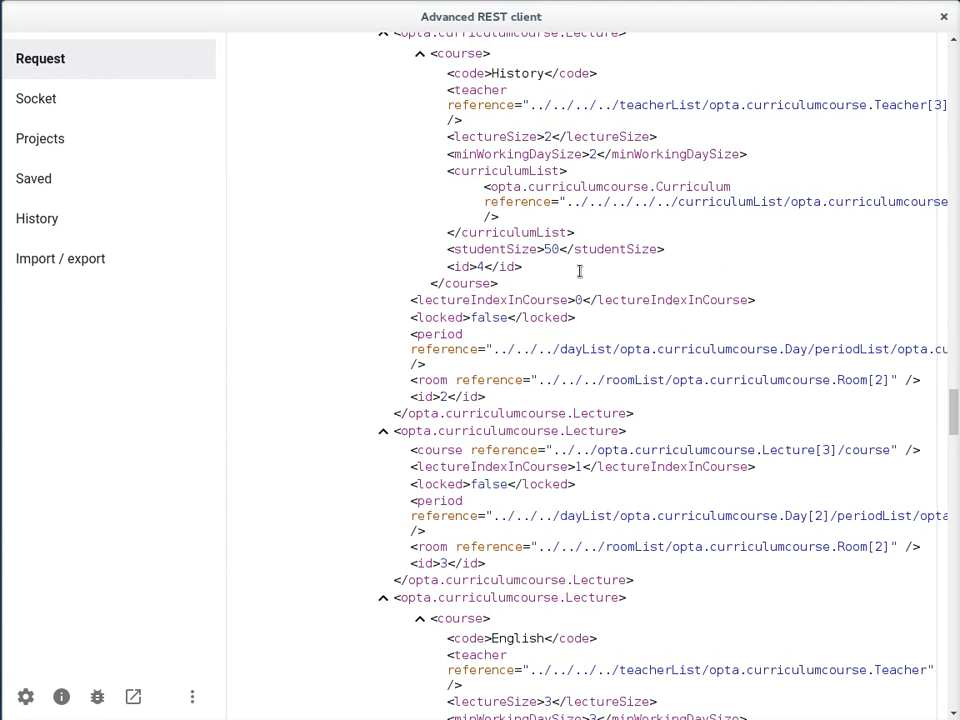
pyautogui.scroll(-5, 579, 270)
pyautogui.scroll(-1, 575, 278)
pyautogui.scroll(5, 575, 278)
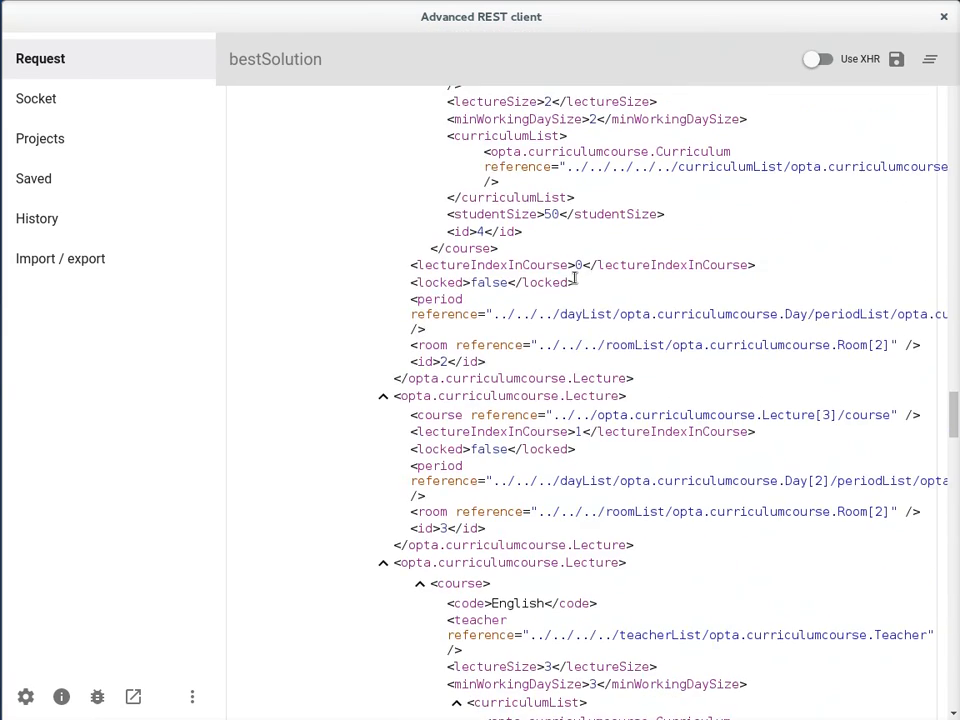
pyautogui.scroll(7, 575, 278)
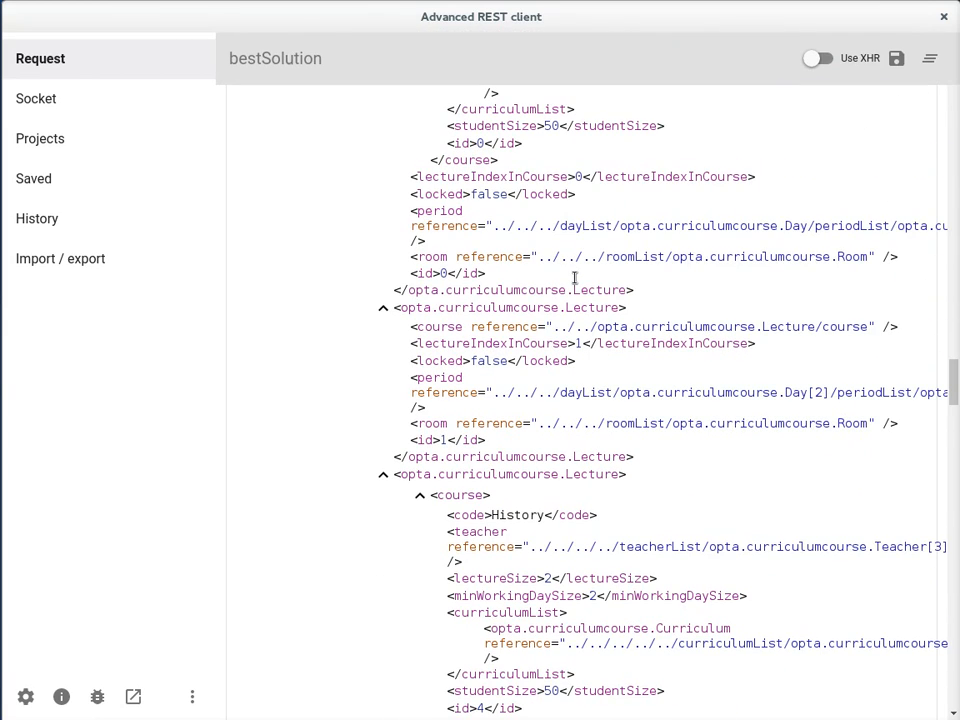